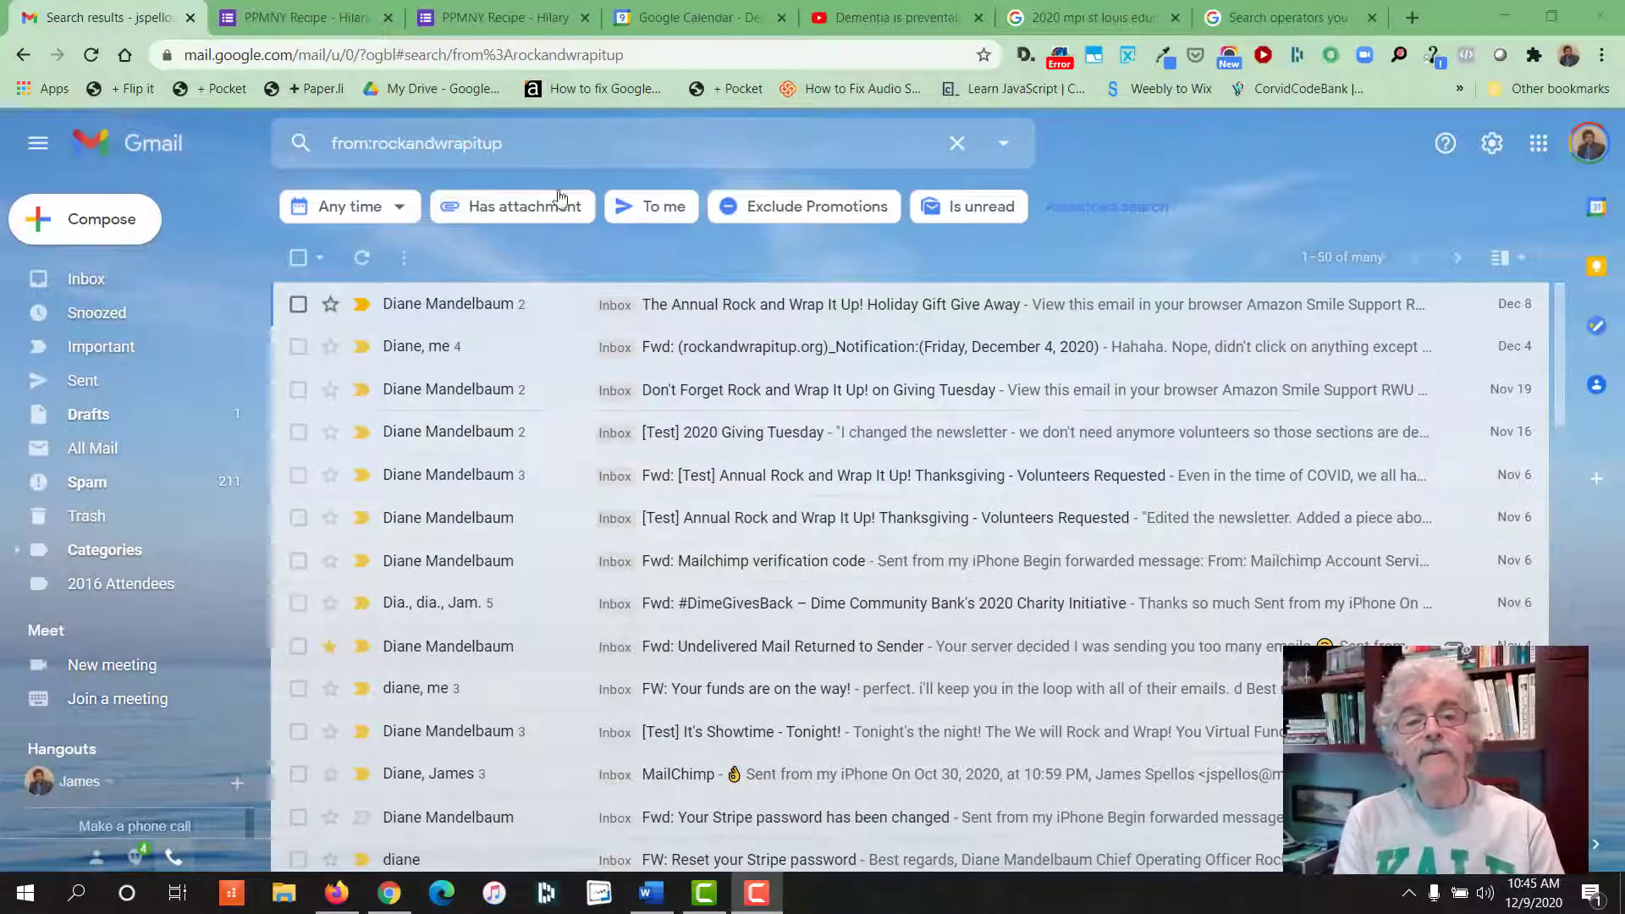
Search the mailbox with the from: operator and the suggested contact's e-mail address, and look through the matching messages
{"action": "left_click", "coordinate": [508, 145]}
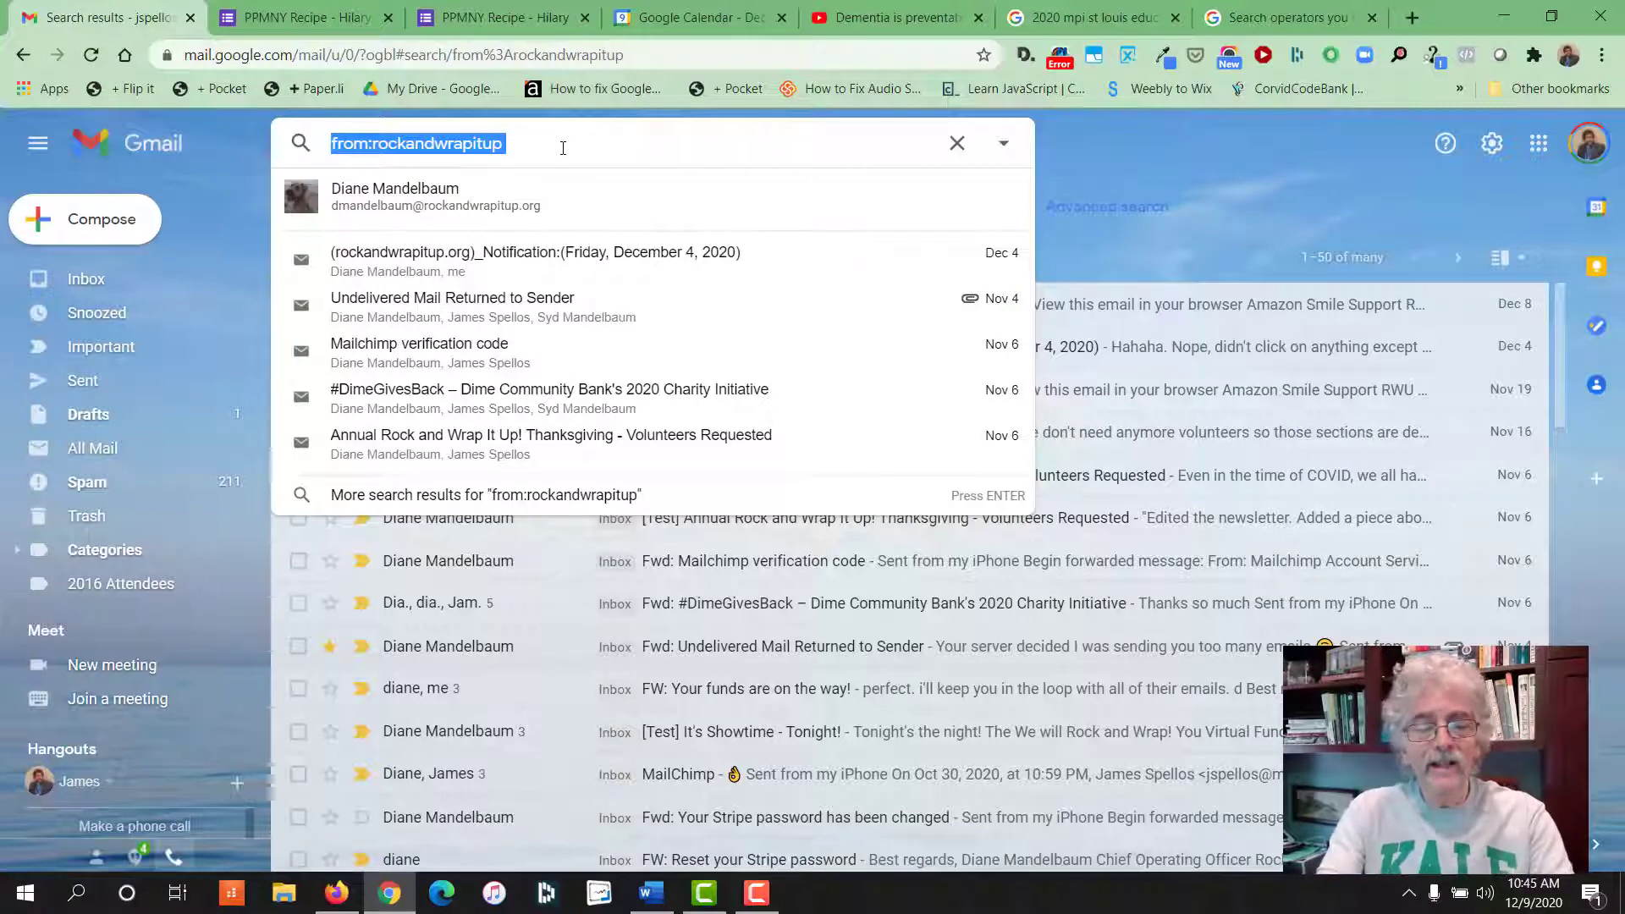
{"action": "key", "text": "BackSpace"}
{"action": "type", "text": "from"}
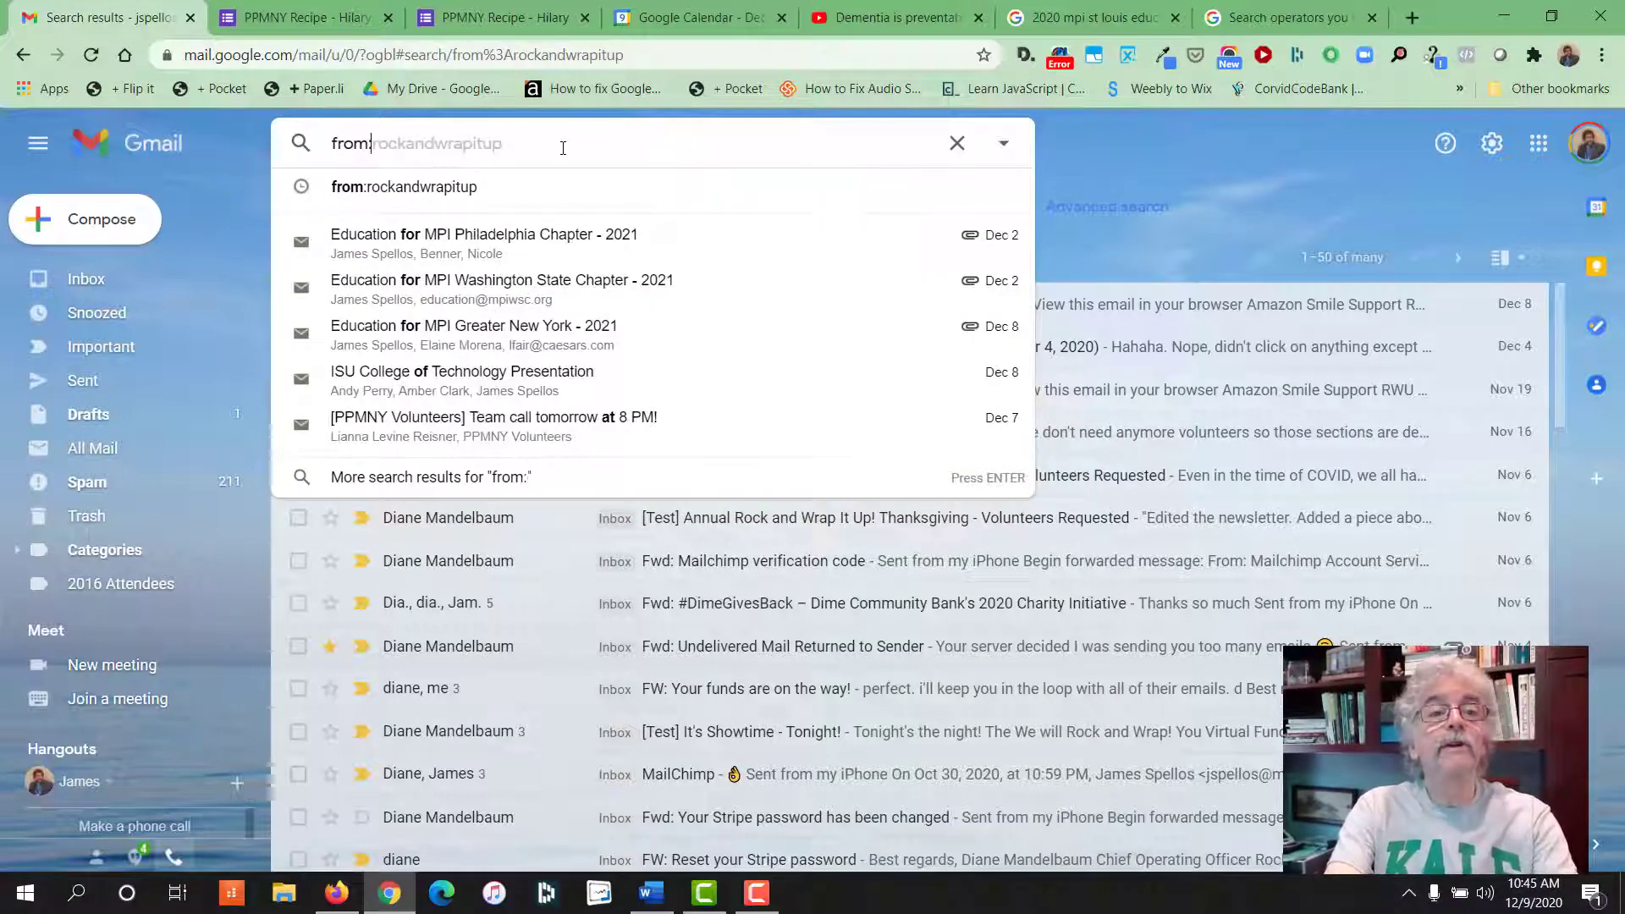
{"action": "type", "text": ":d"}
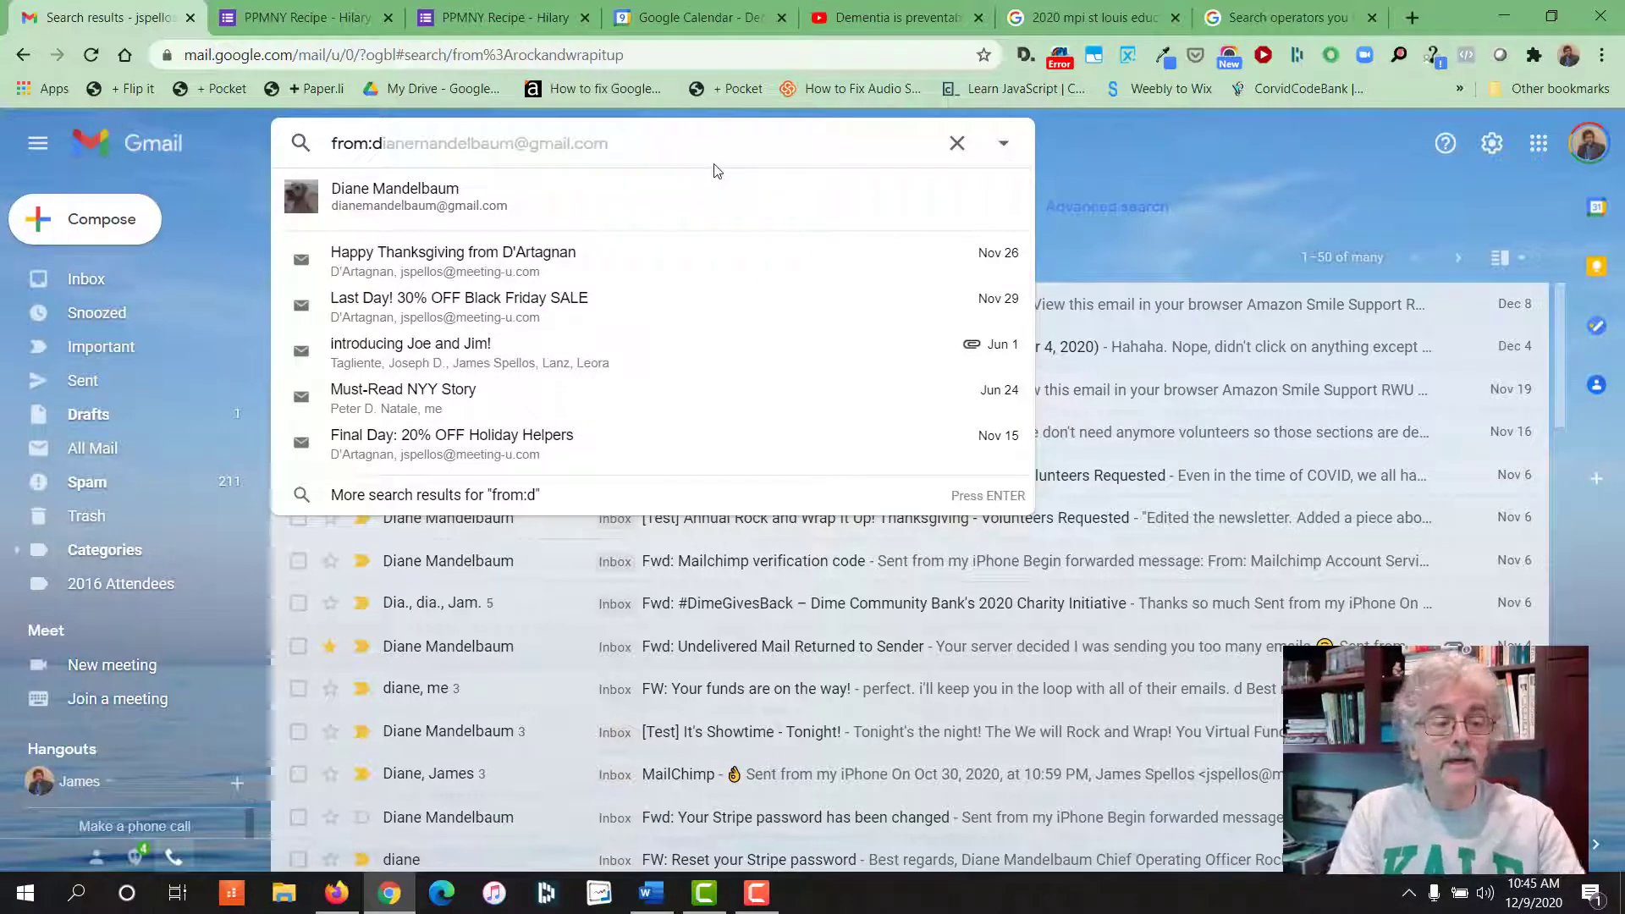
{"action": "key", "text": "Tab"}
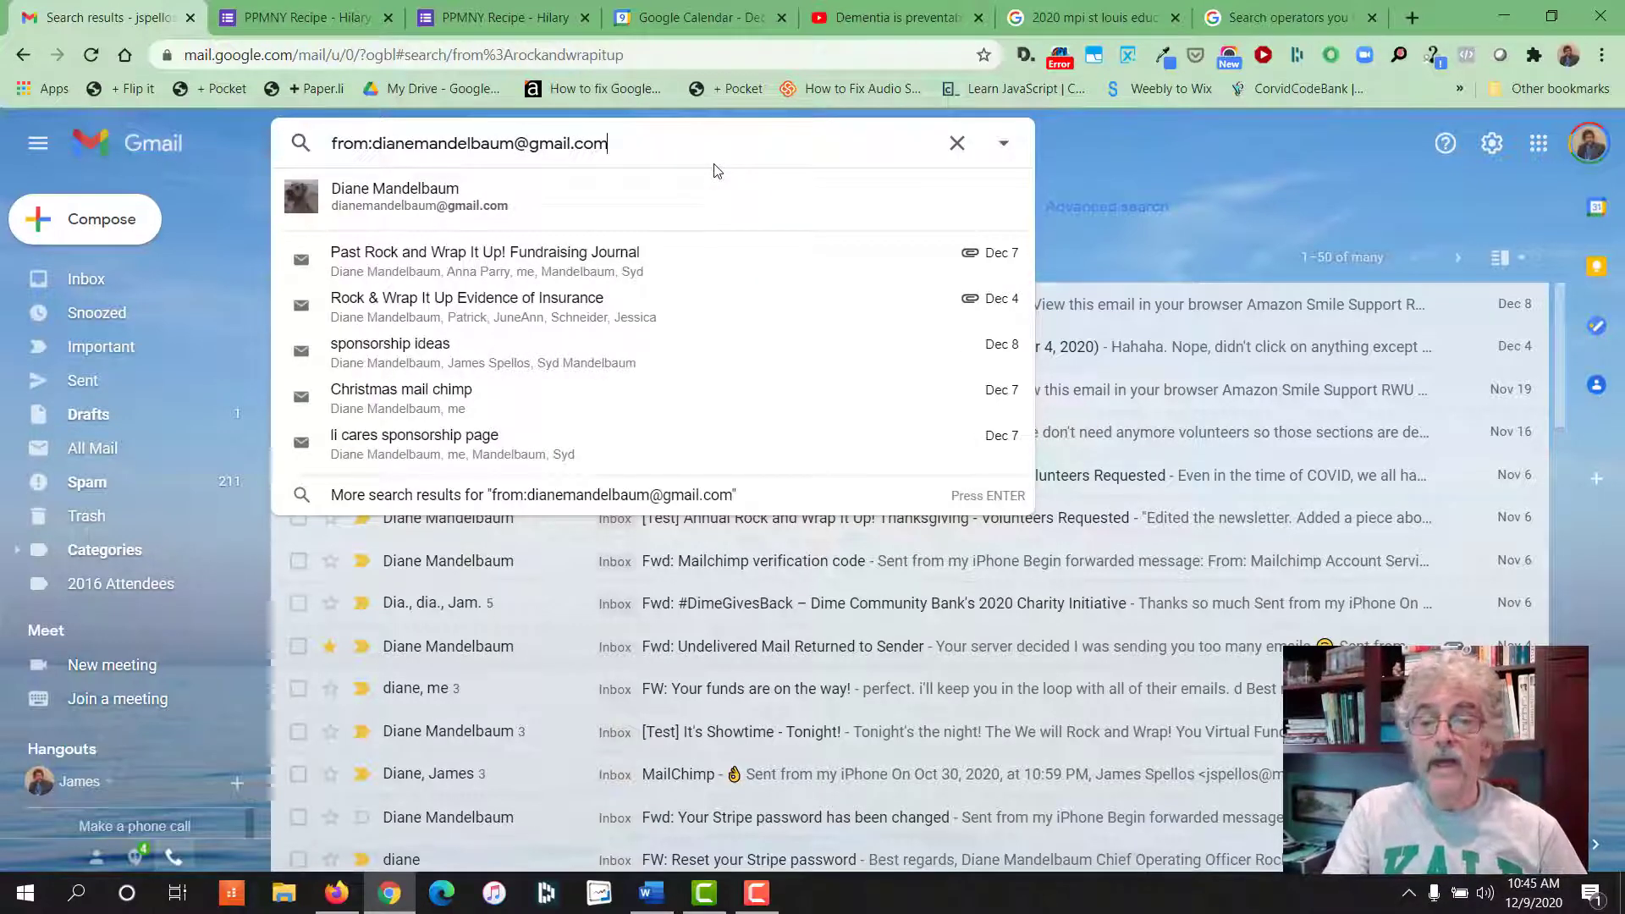
{"action": "key", "text": "Return"}
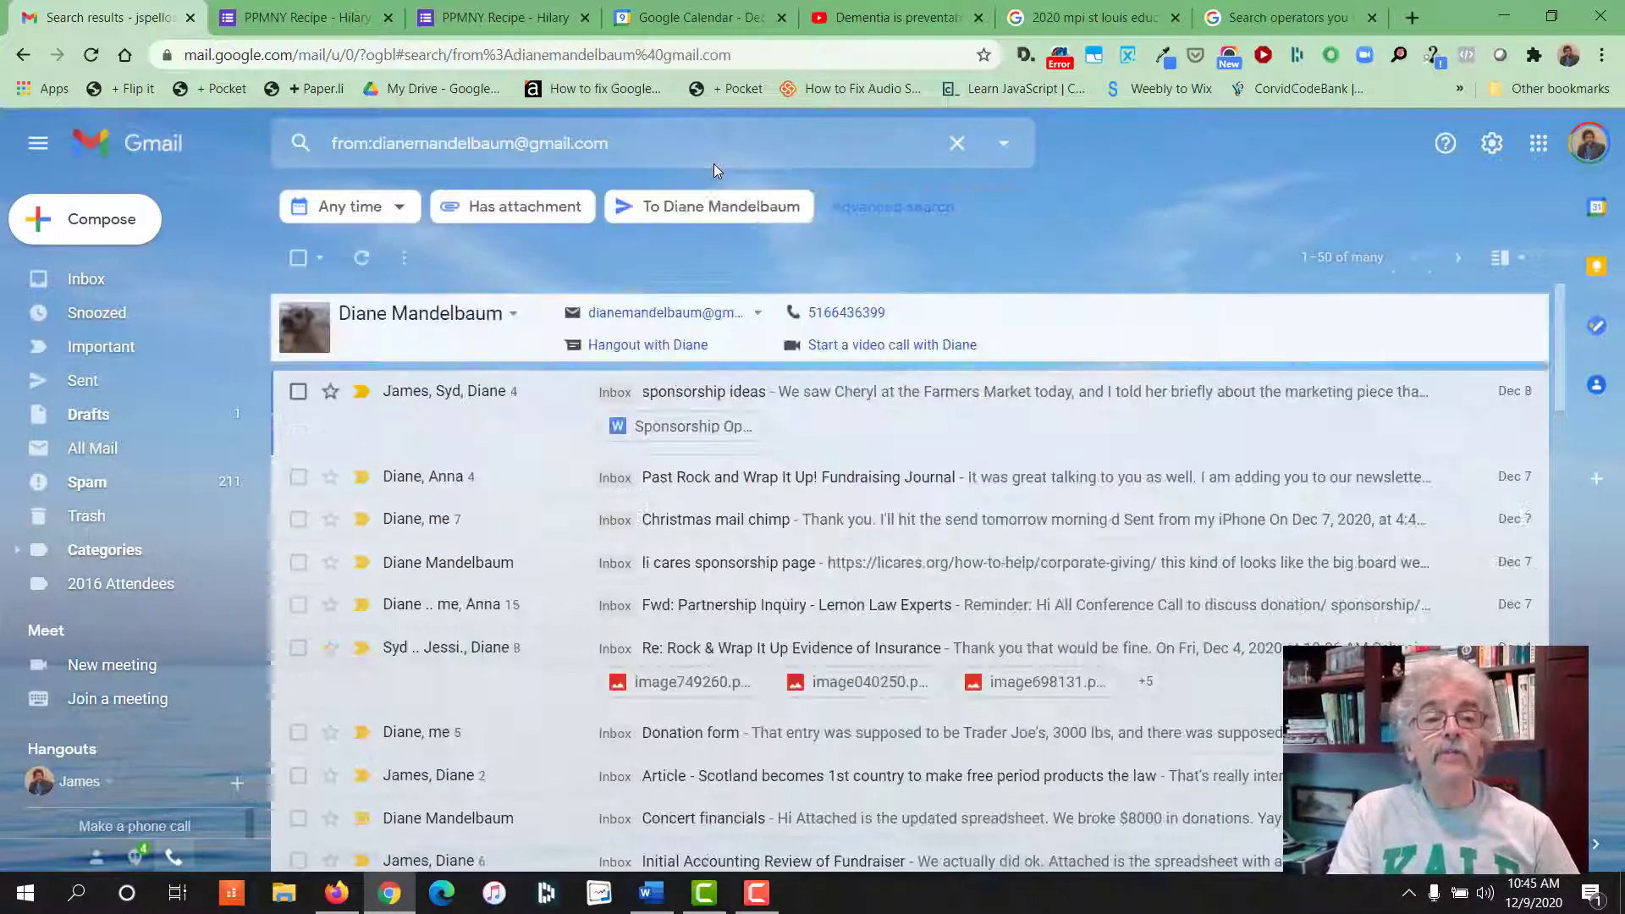
{"action": "scroll", "coordinate": [490, 497], "scroll_direction": "down", "scroll_amount": 1}
{"action": "scroll", "coordinate": [489, 497], "scroll_direction": "down", "scroll_amount": 3}
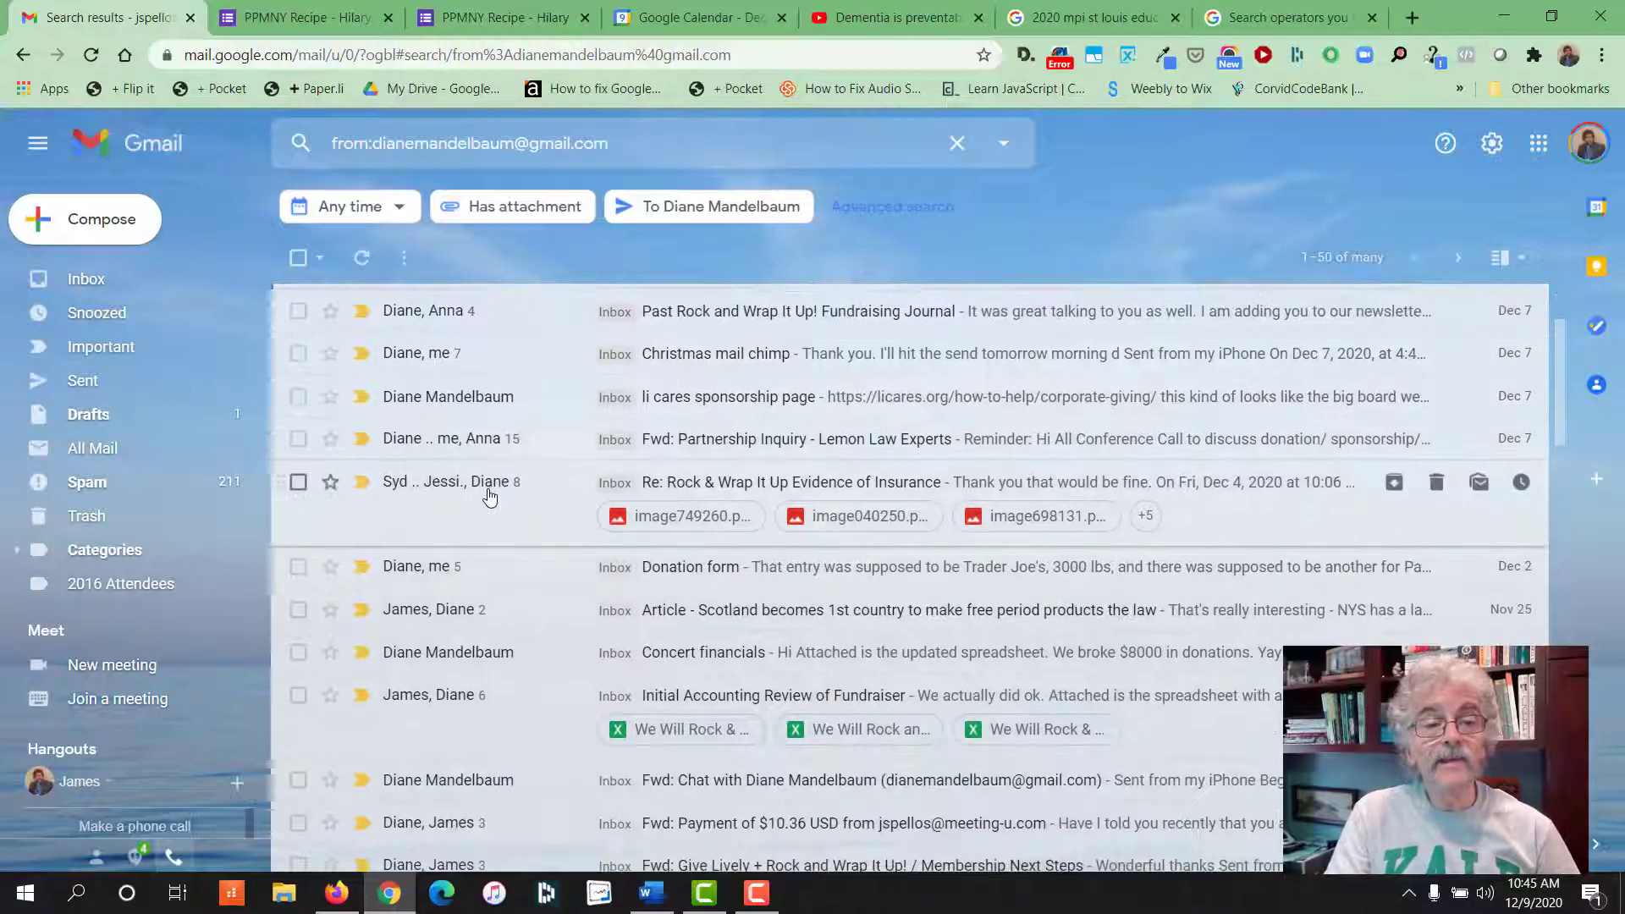
{"action": "scroll", "coordinate": [490, 497], "scroll_direction": "down", "scroll_amount": 3}
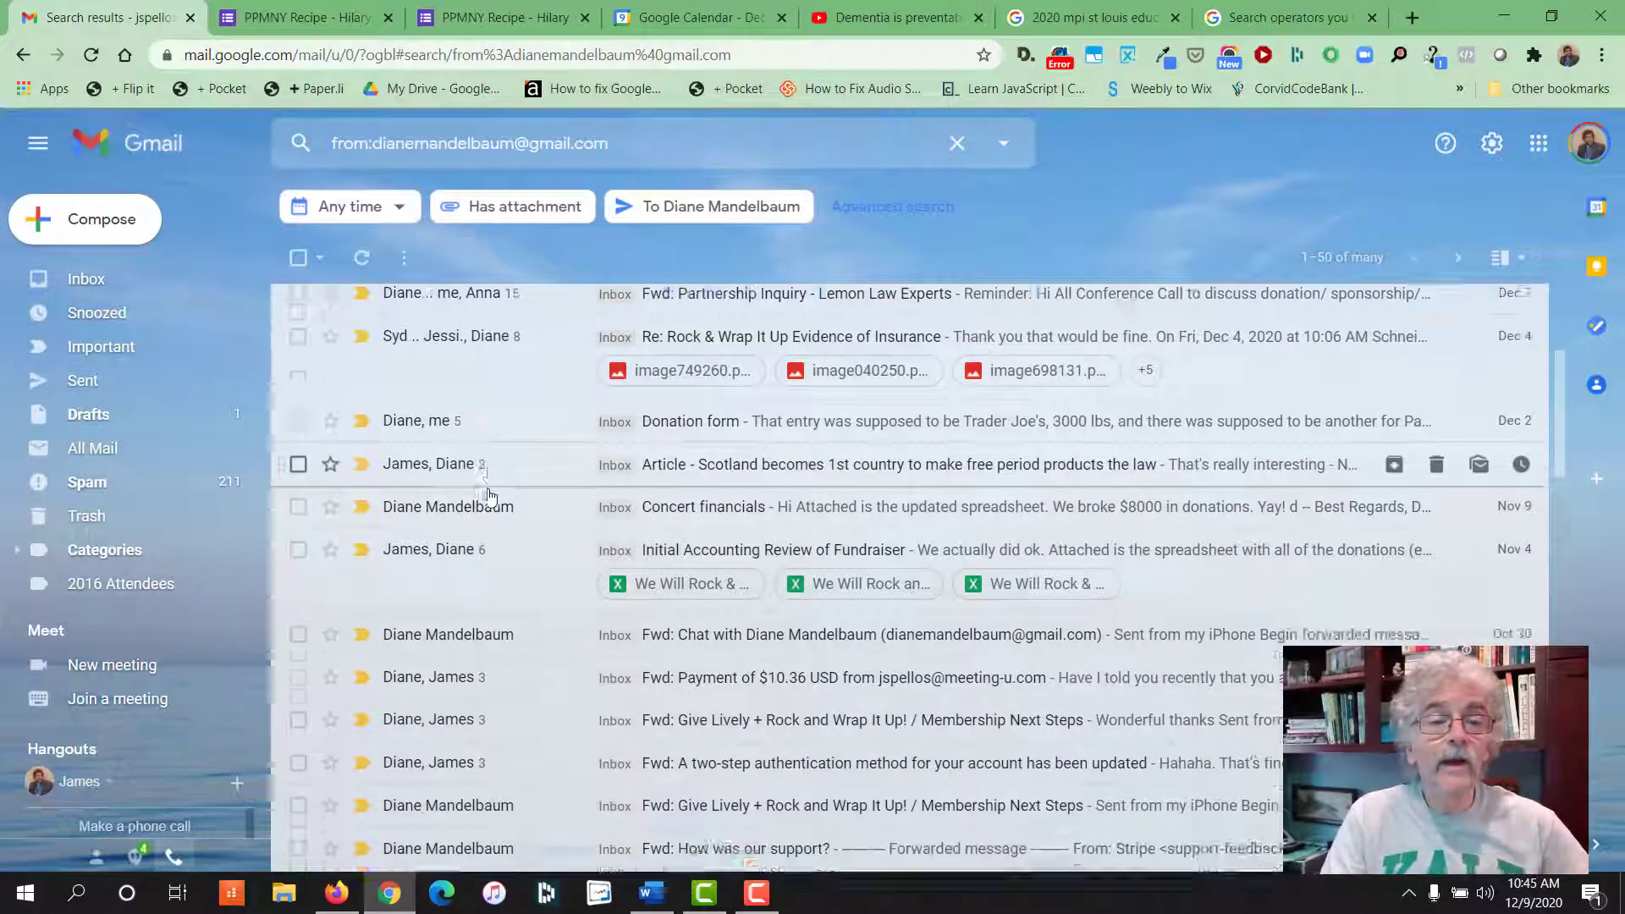
{"action": "scroll", "coordinate": [489, 496], "scroll_direction": "up", "scroll_amount": 2}
{"action": "scroll", "coordinate": [489, 497], "scroll_direction": "up", "scroll_amount": 5}
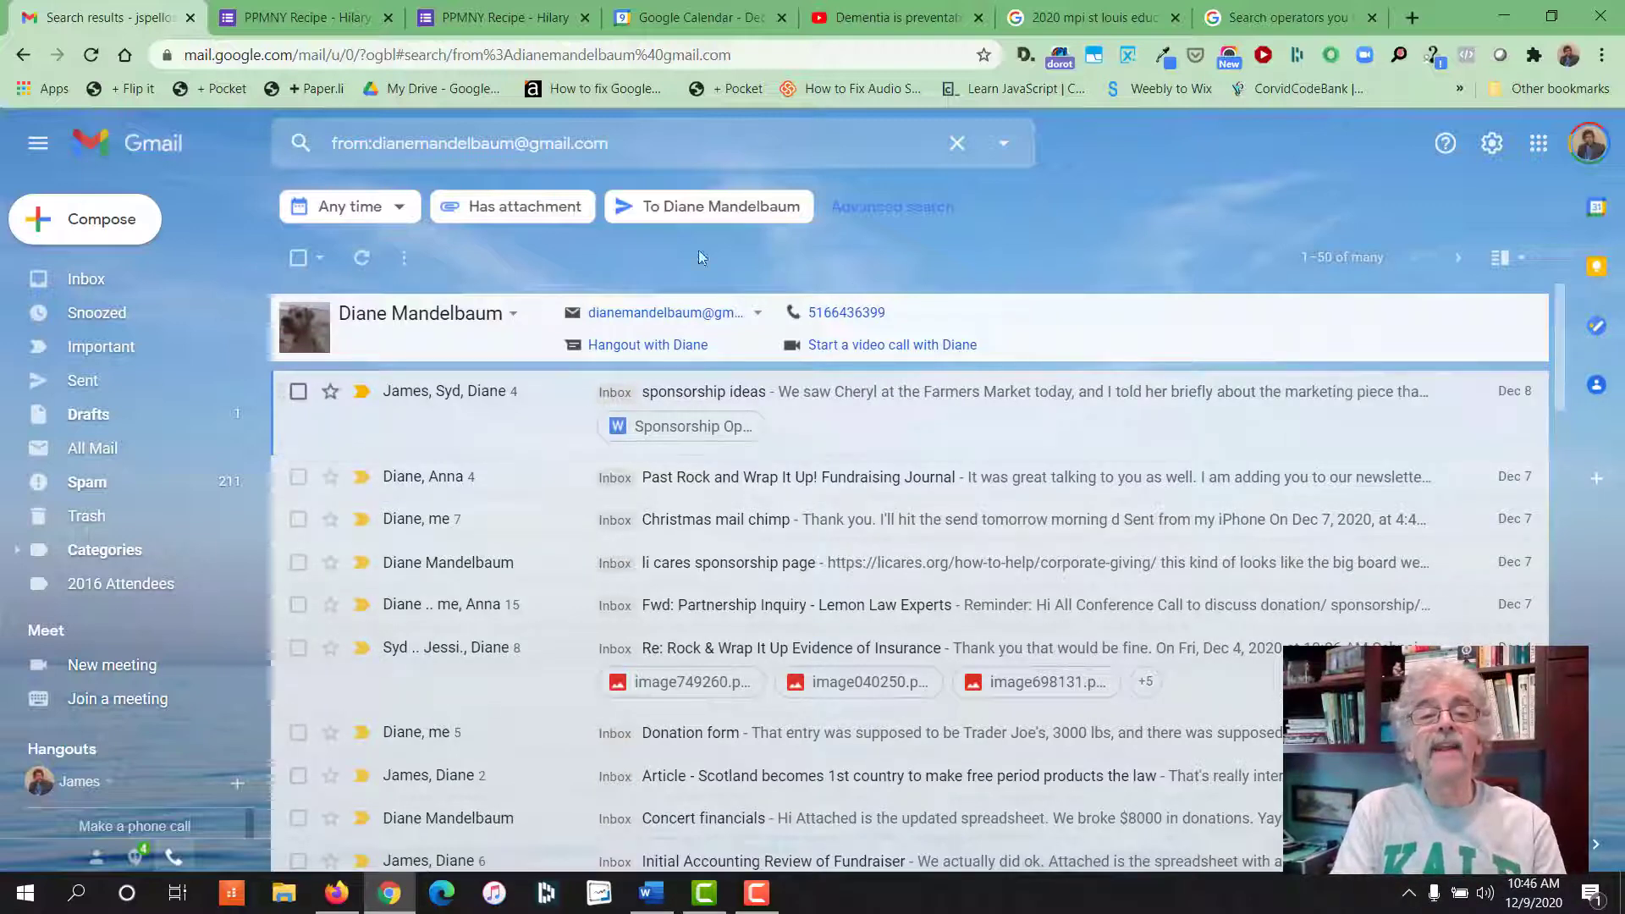
Narrow the sender search by adding -sponsorship to exclude messages containing that word
{"action": "left_click", "coordinate": [624, 138]}
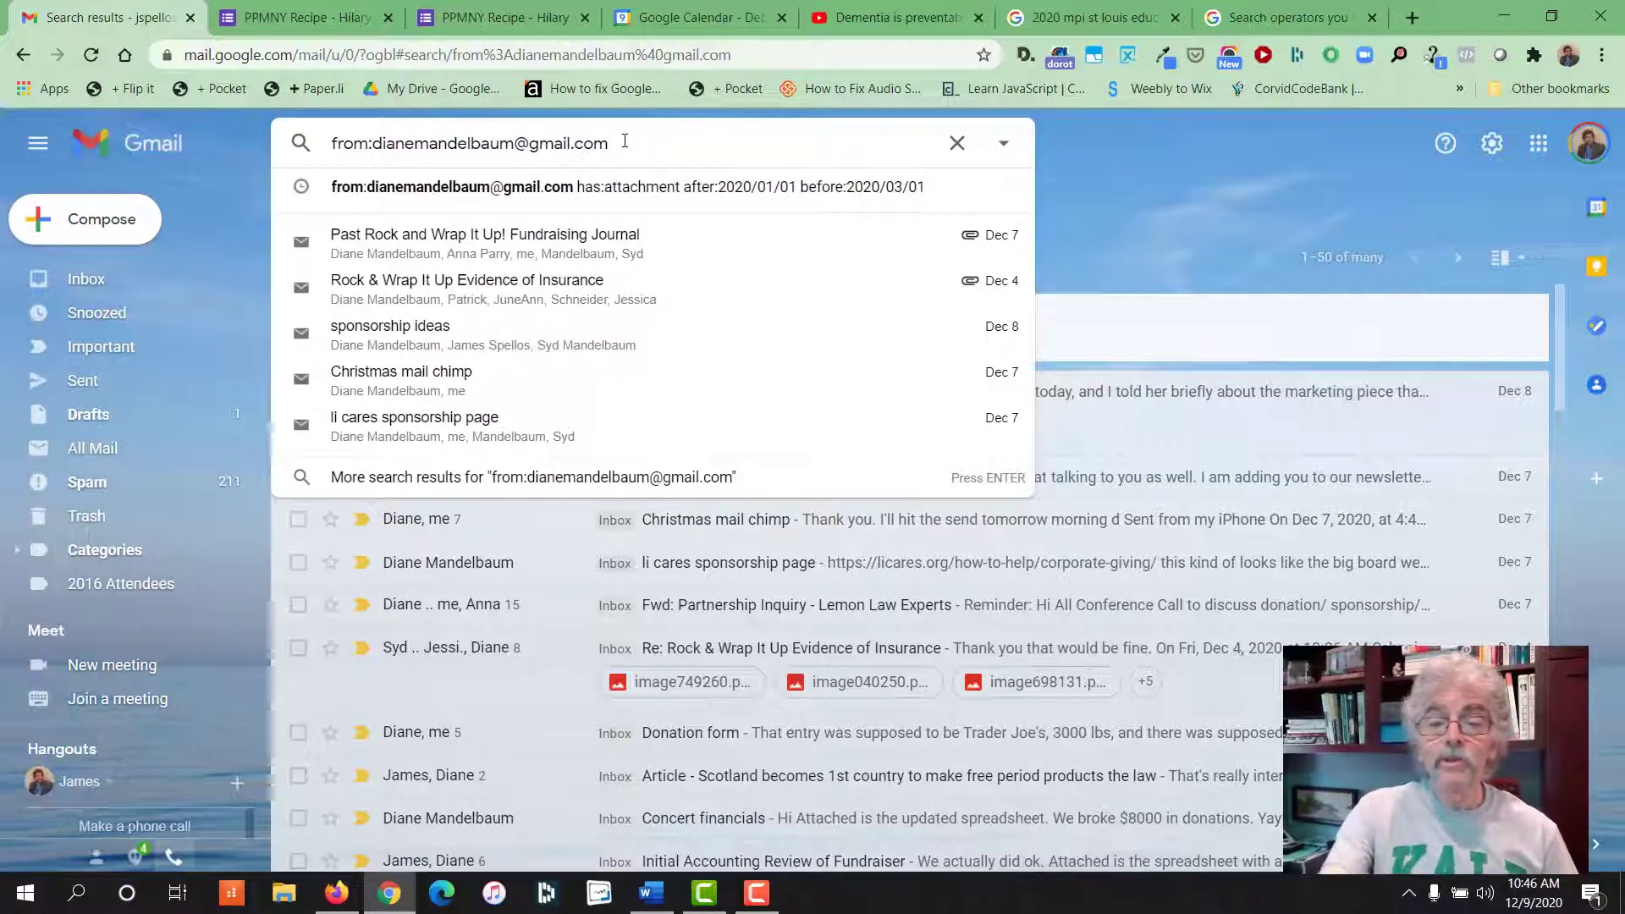
{"action": "type", "text": "-"}
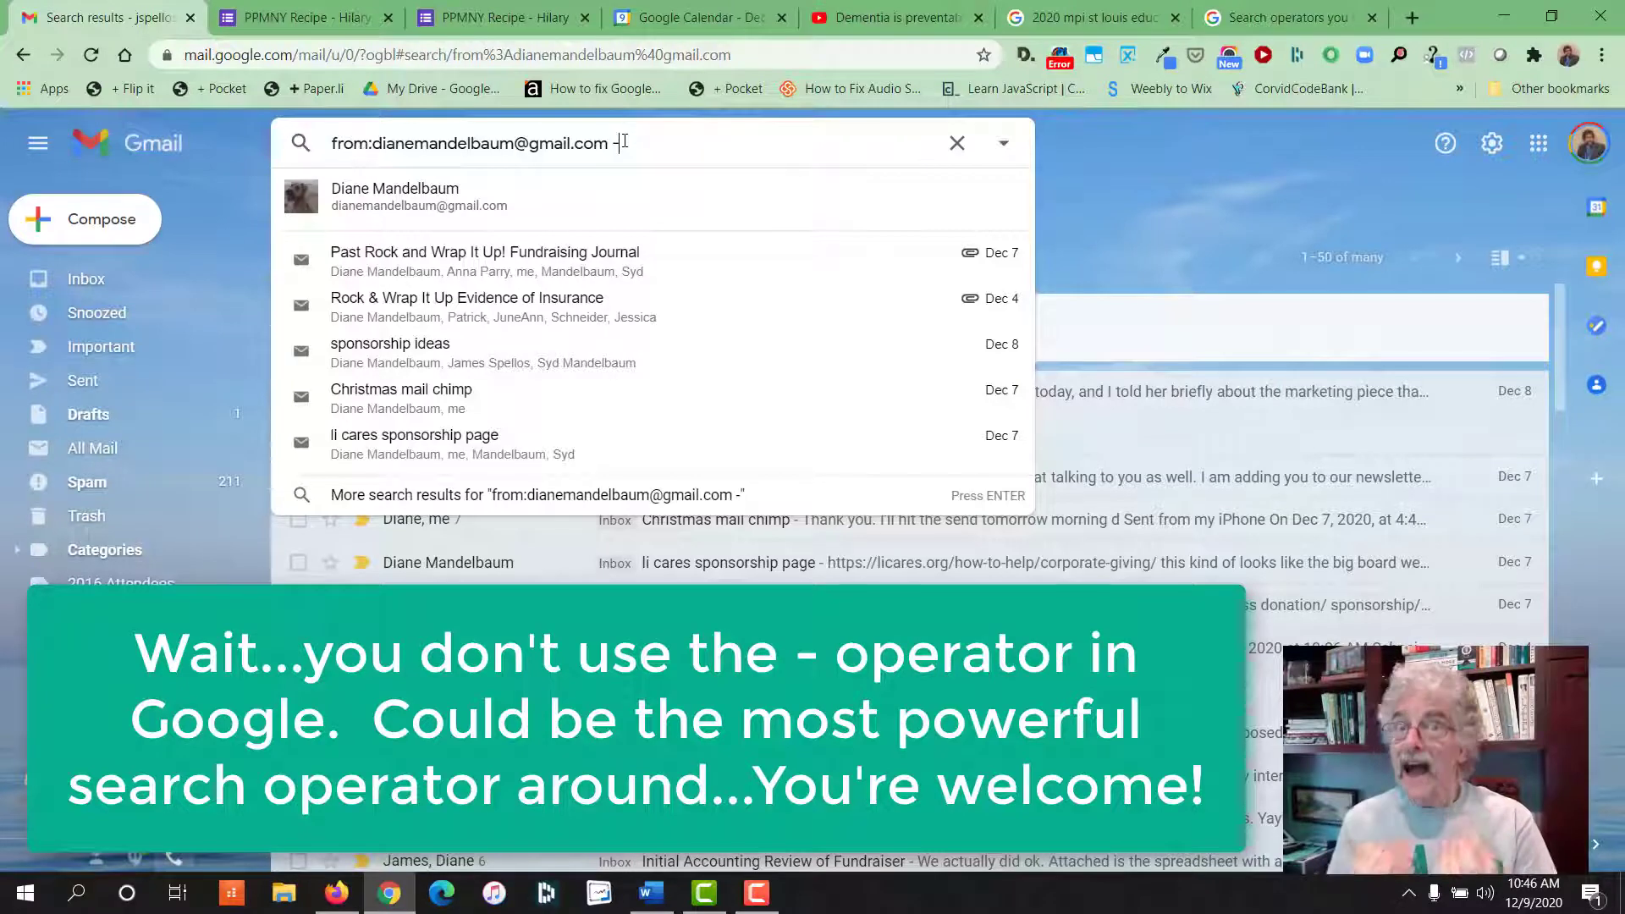
{"action": "type", "text": "s"}
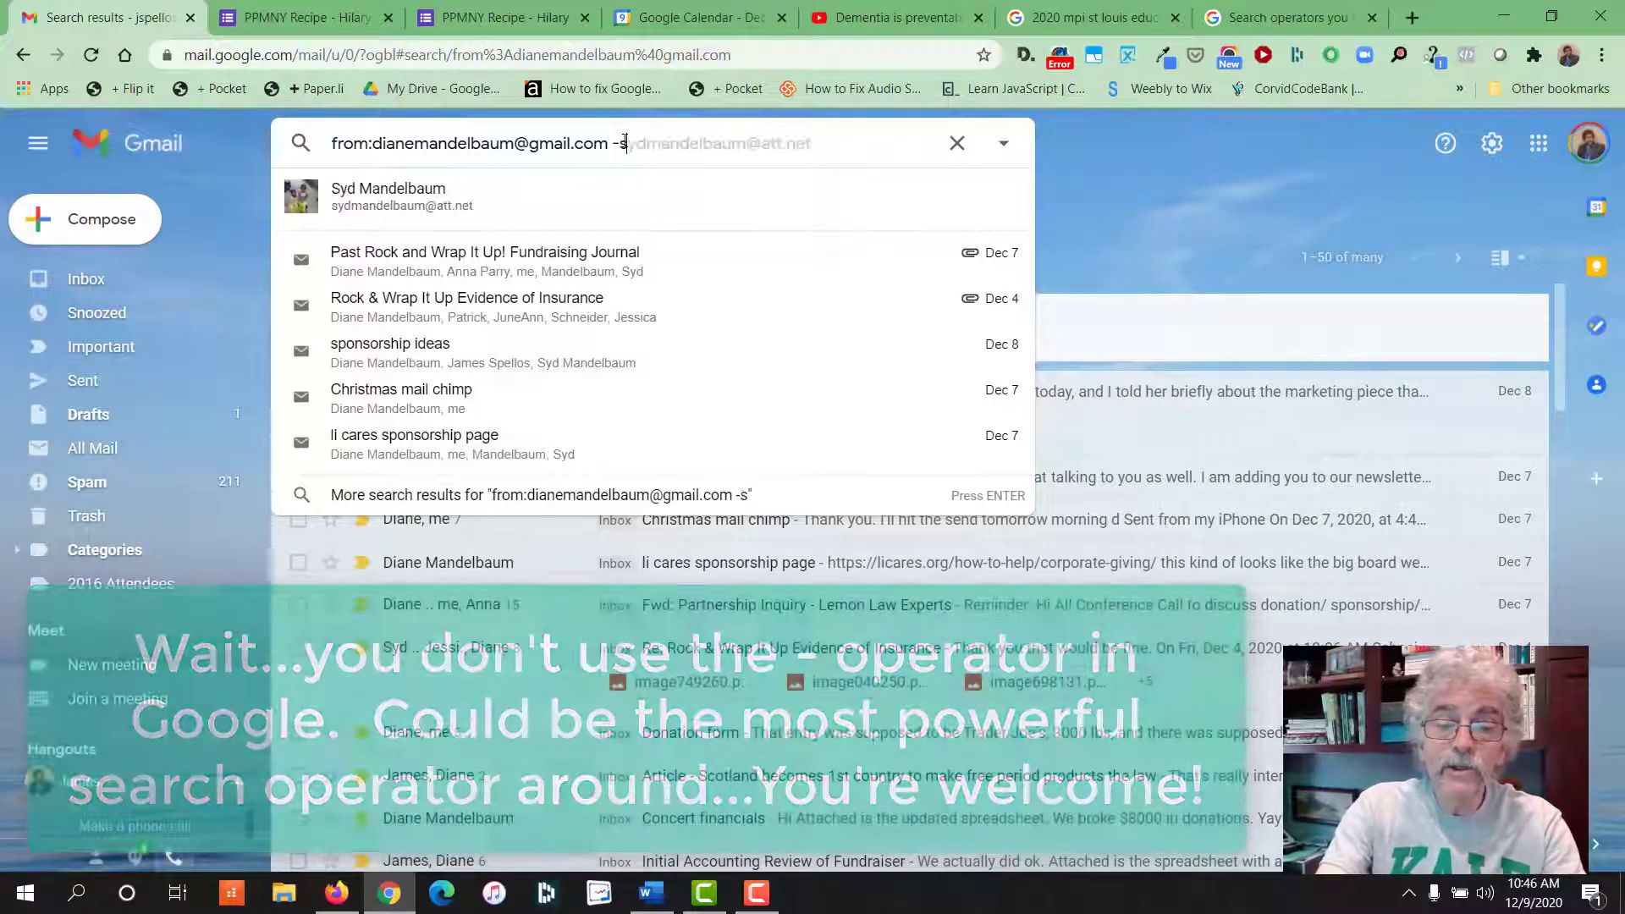
{"action": "type", "text": "pononsonso"}
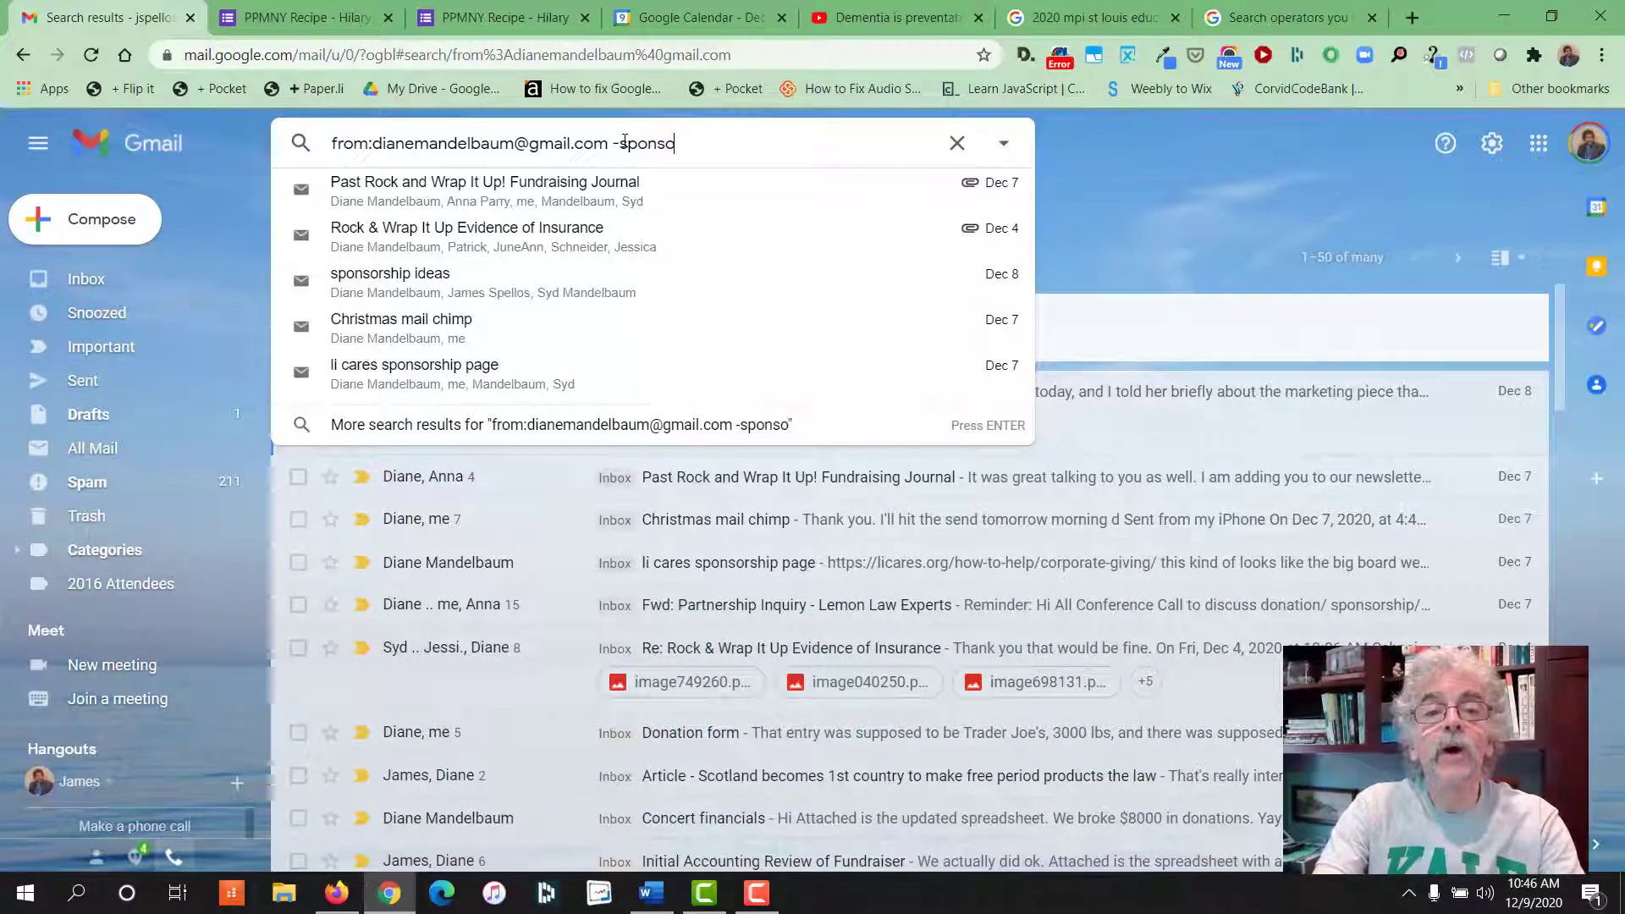
{"action": "type", "text": "s"}
{"action": "key", "text": "BackSpace"}
{"action": "type", "text": "rship"}
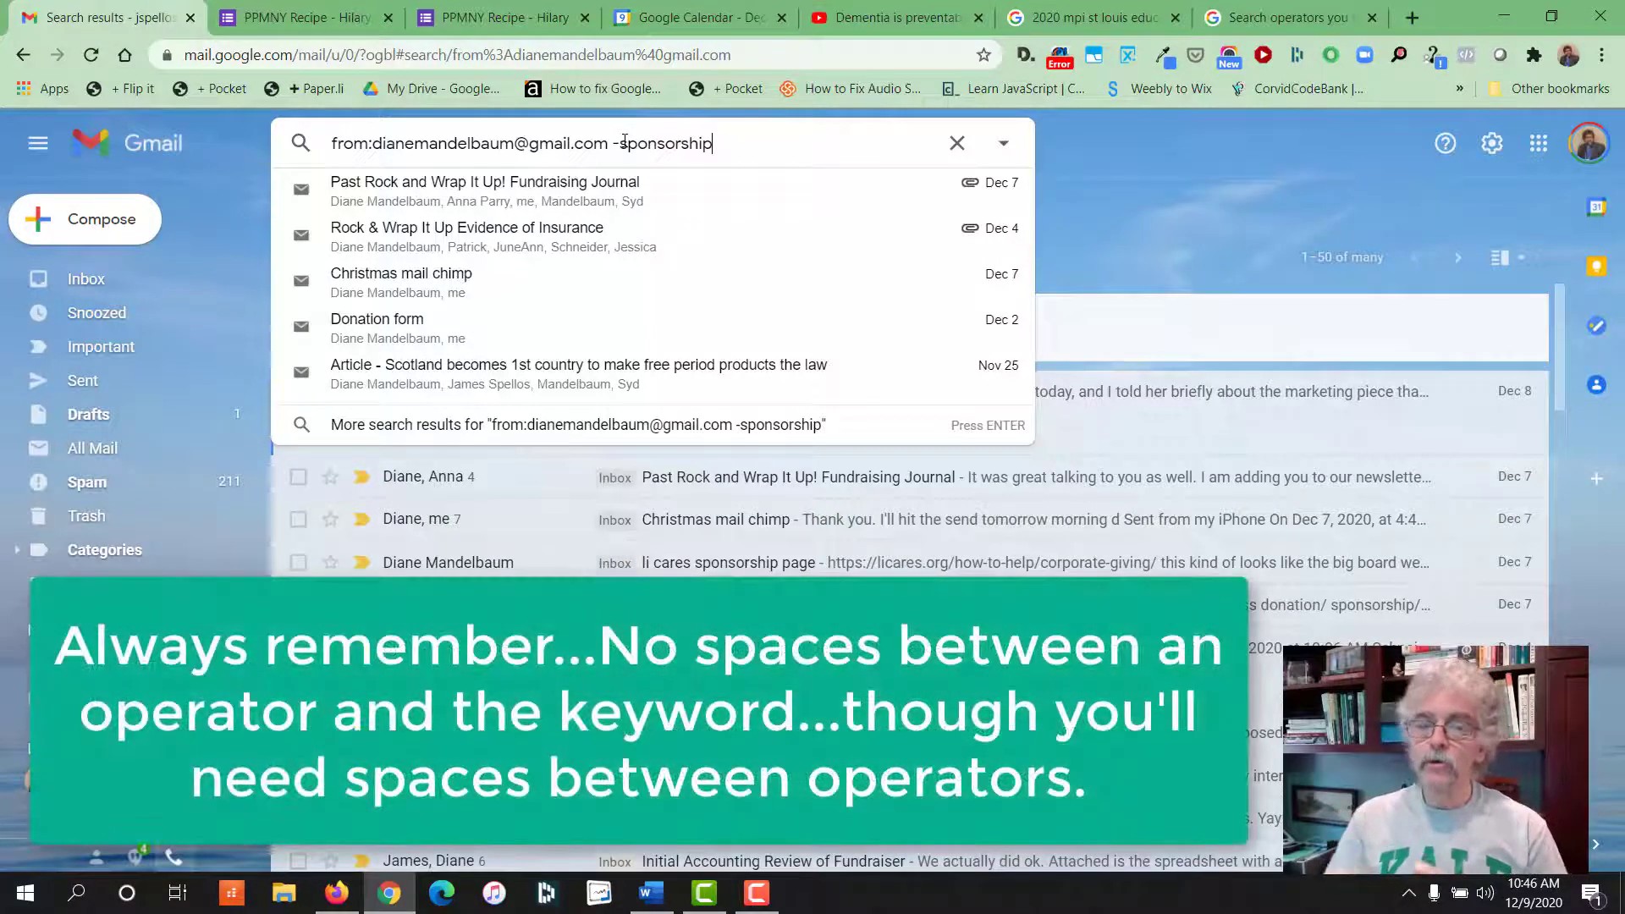
{"action": "key", "text": "Return"}
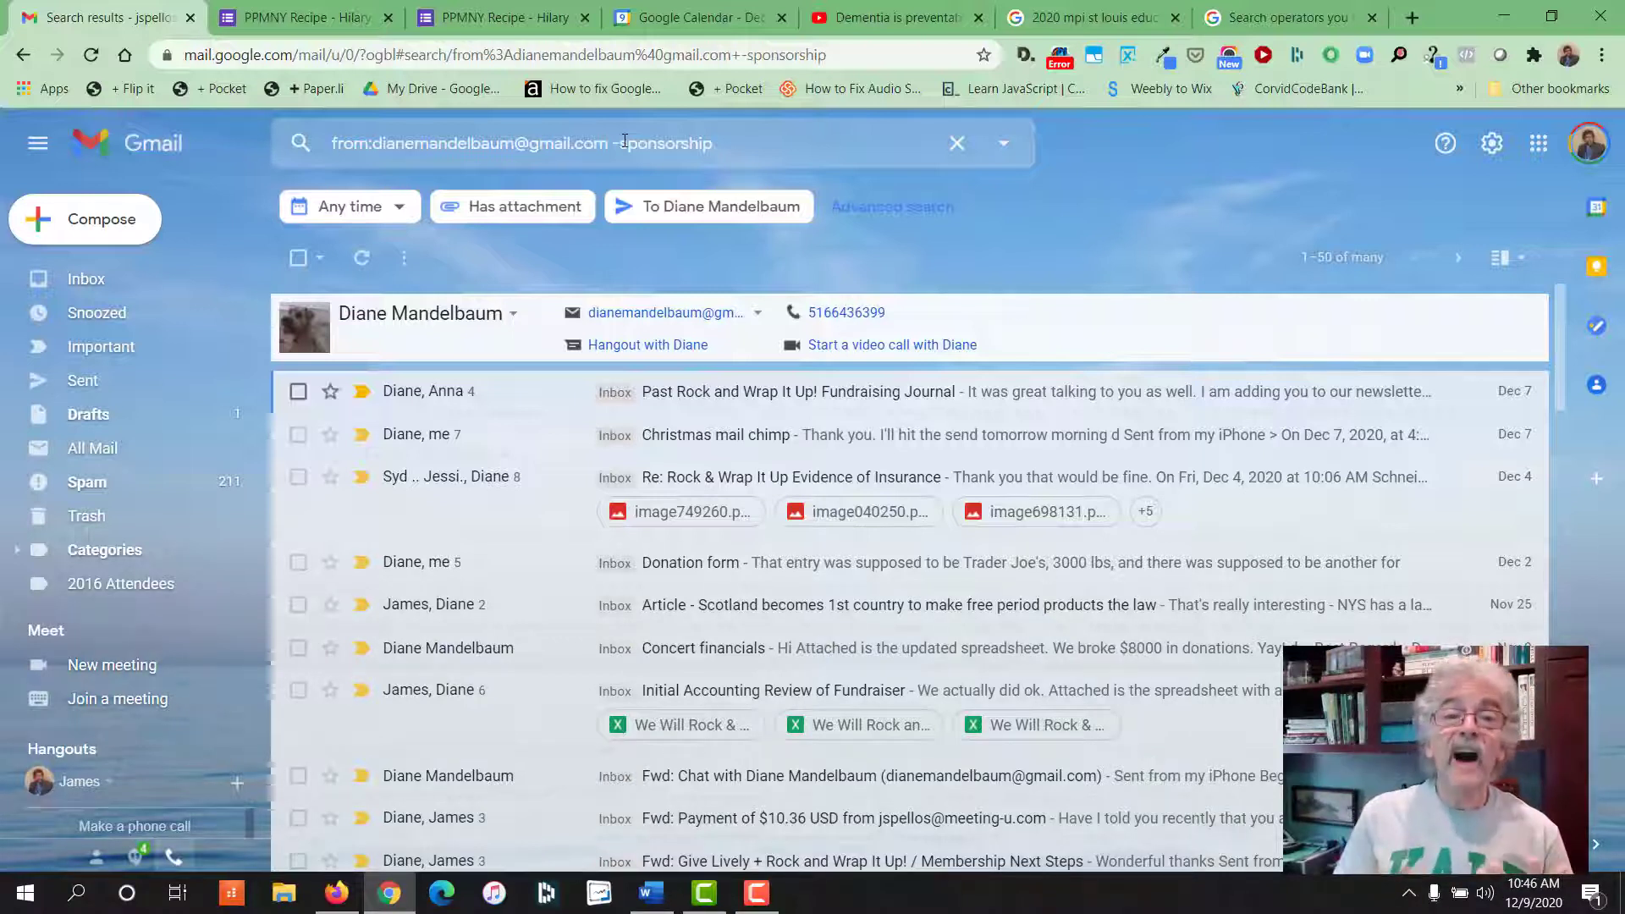
Replace the -sponsorship exclusion with has:attachment and search for the sender's messages with attachments
{"action": "left_click_drag", "start_coordinate": [729, 137], "coordinate": [619, 153]}
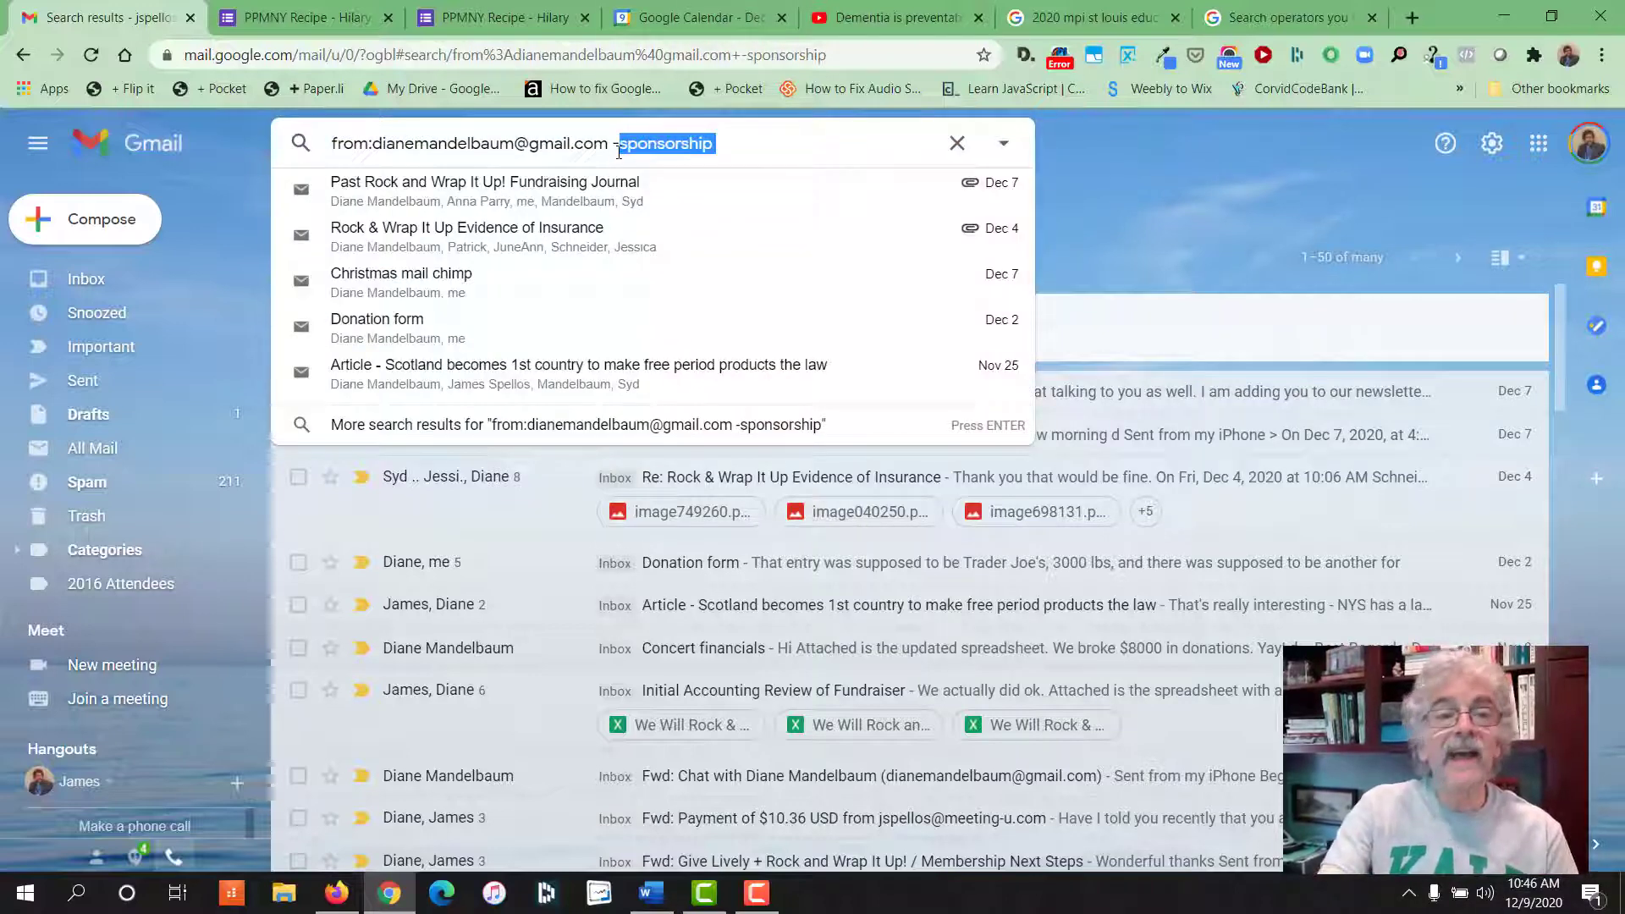
{"action": "key", "text": "BackSpace"}
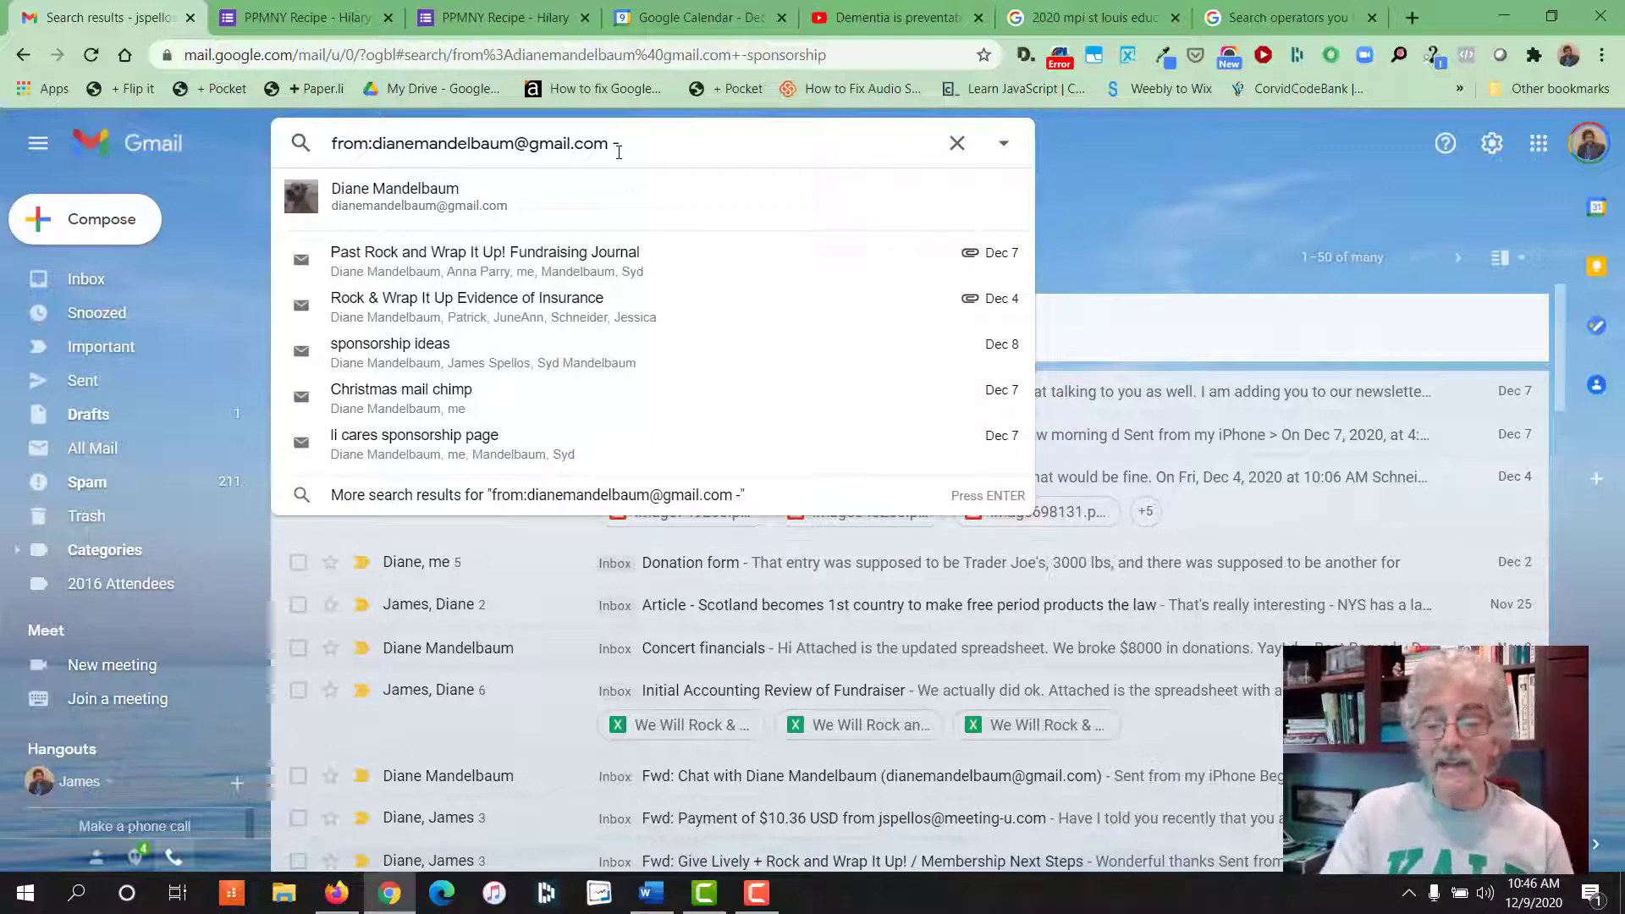
{"action": "key", "text": "BackSpace"}
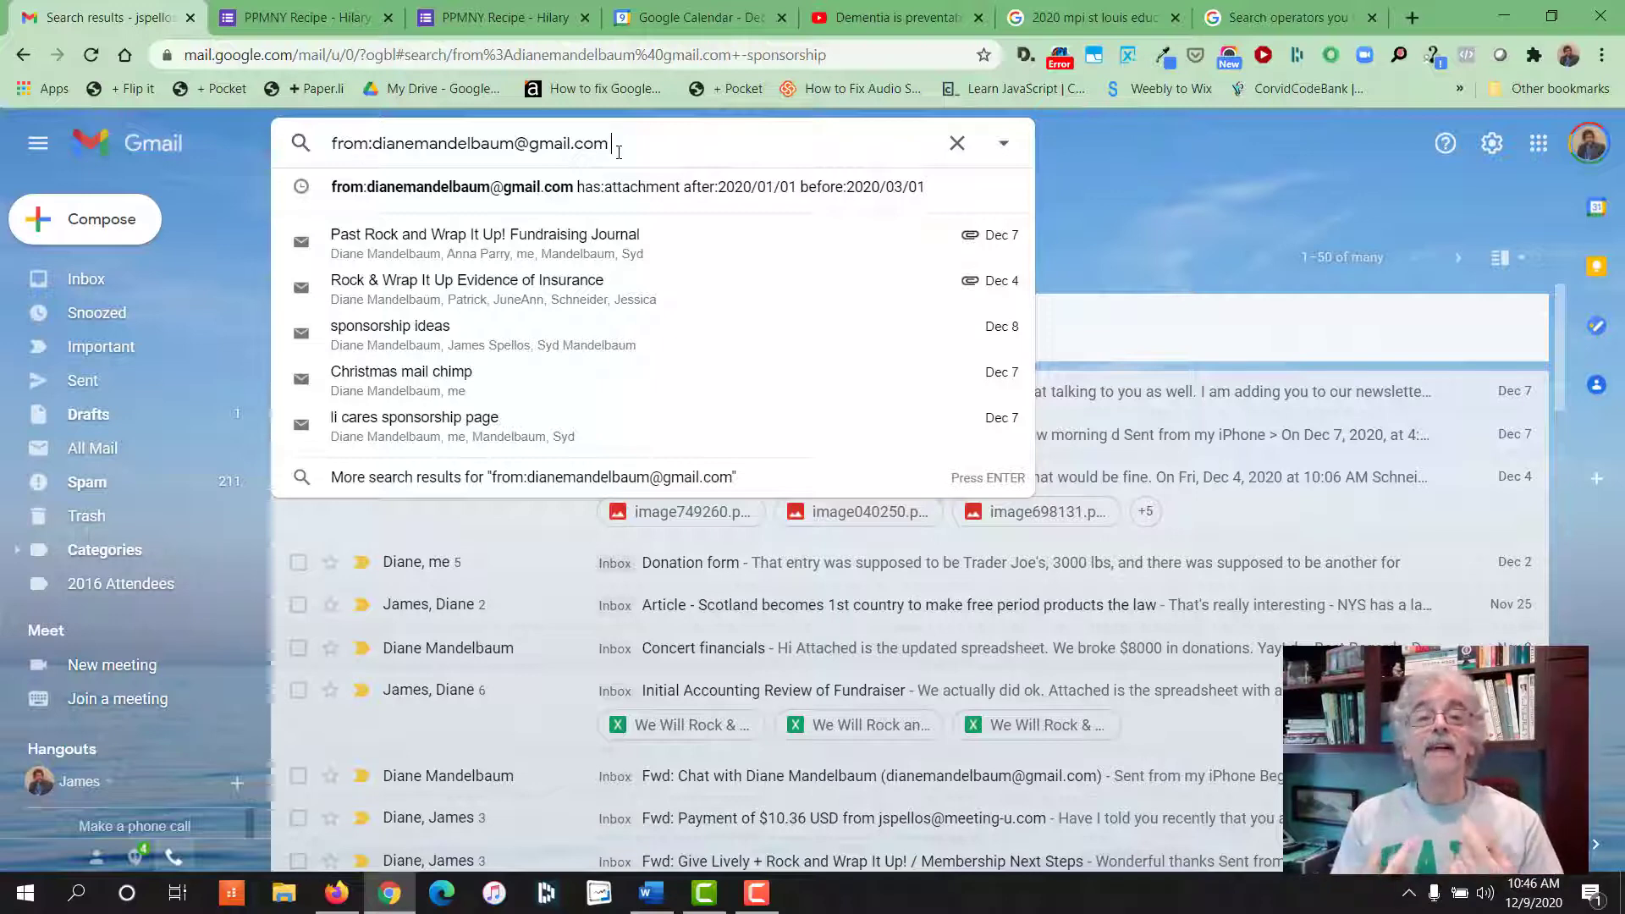
{"action": "type", "text": "s"}
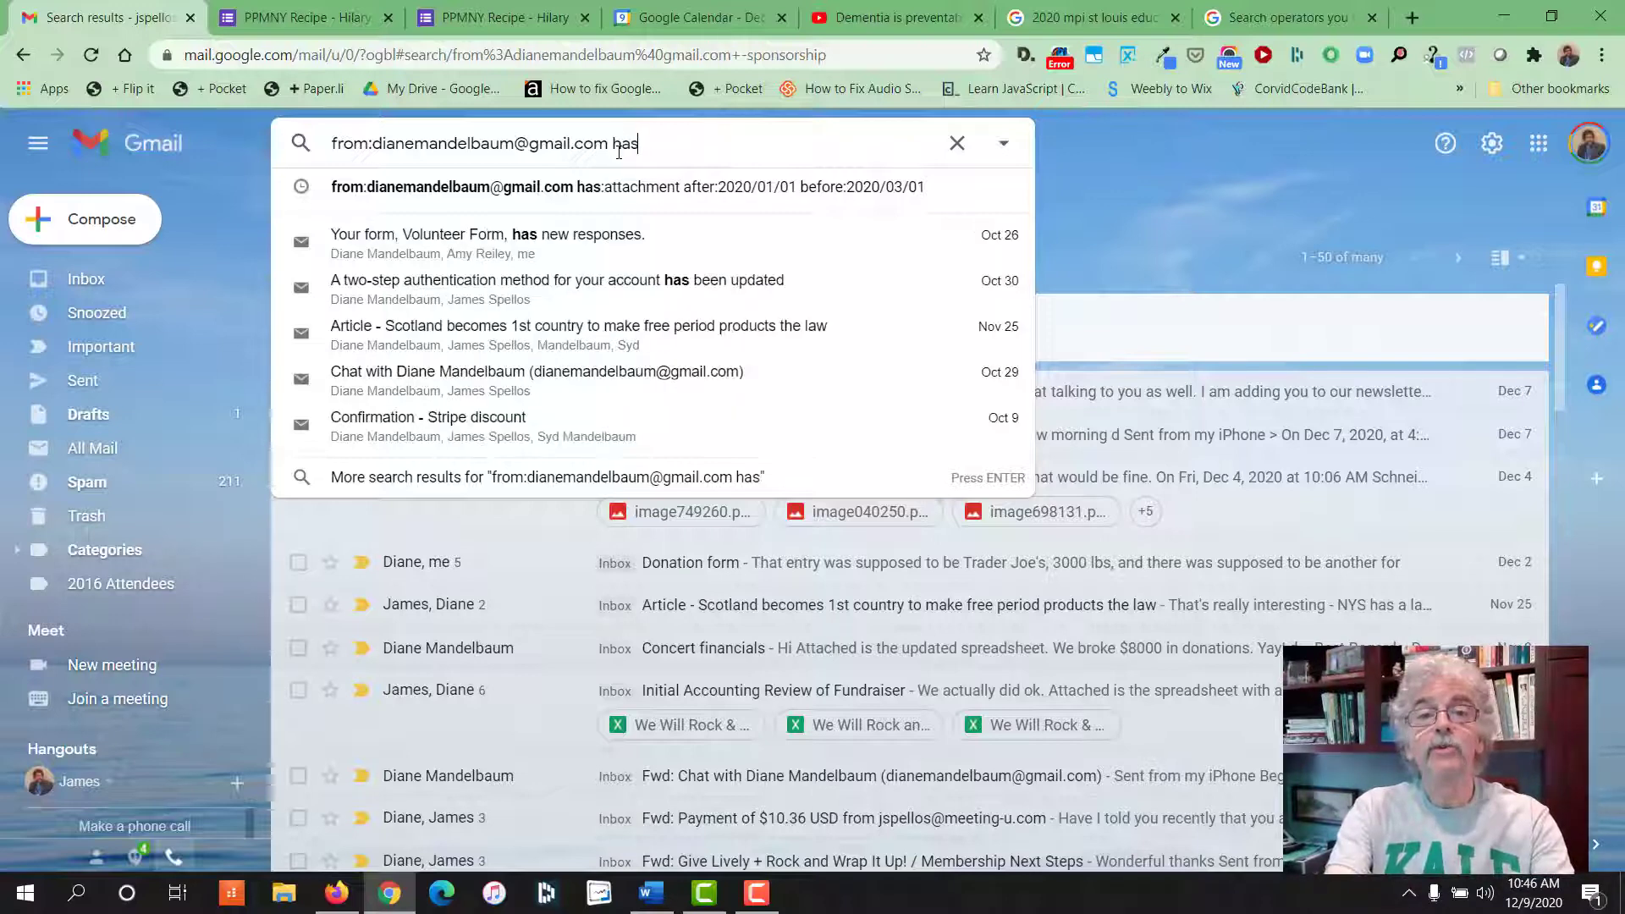
{"action": "type", "text": ":attachmn"}
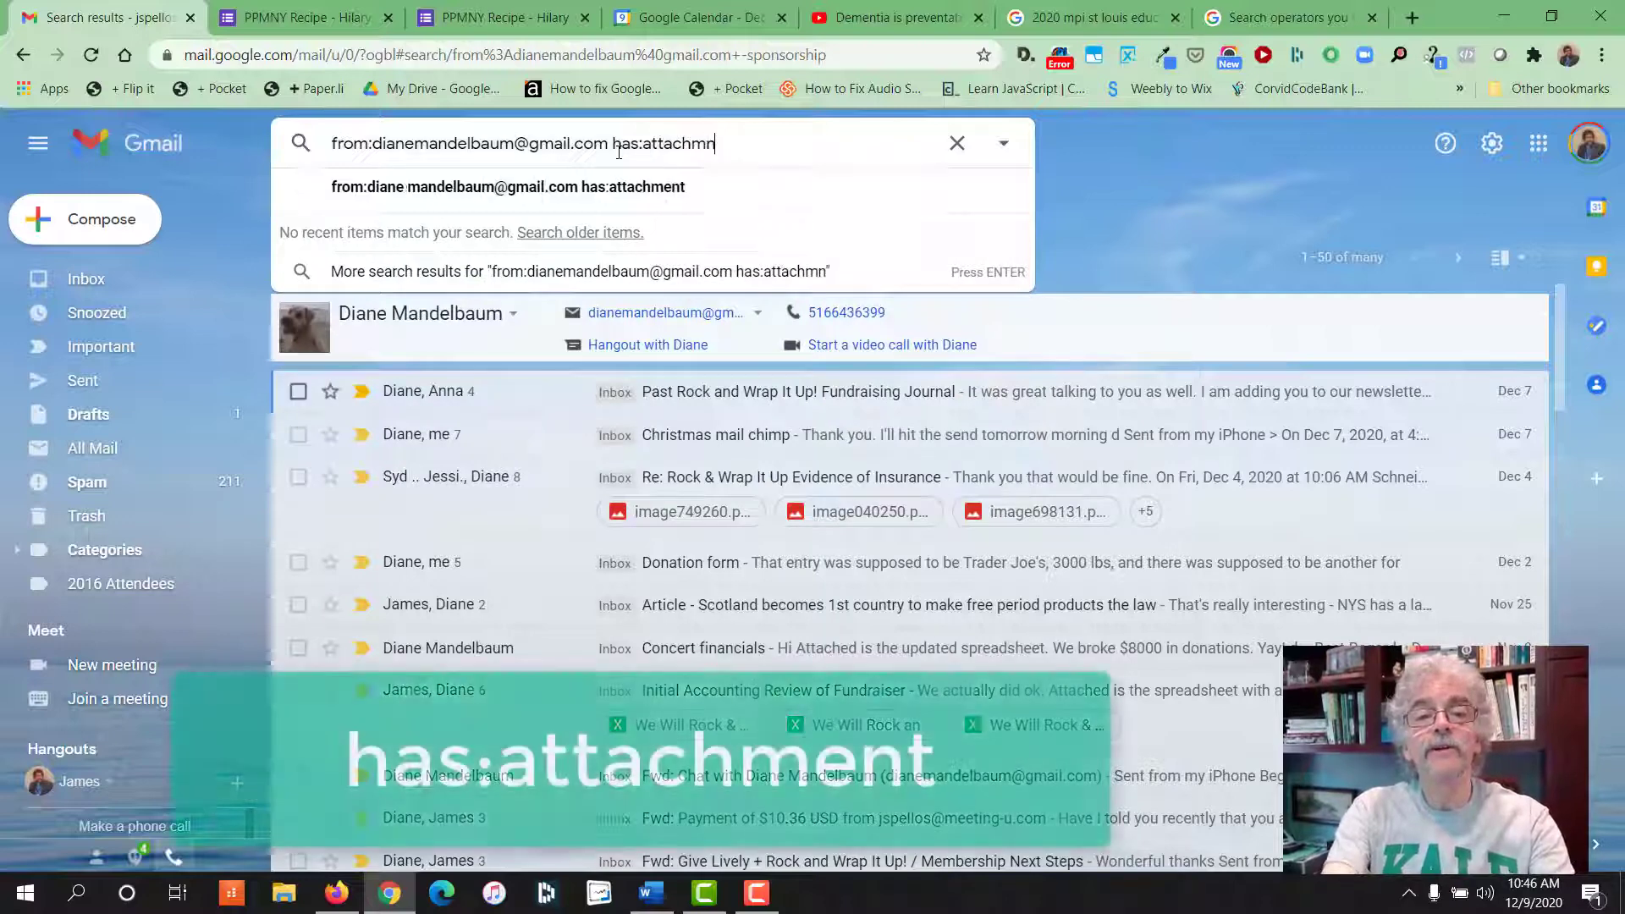
{"action": "key", "text": "BackSpace"}
{"action": "type", "text": "ent"}
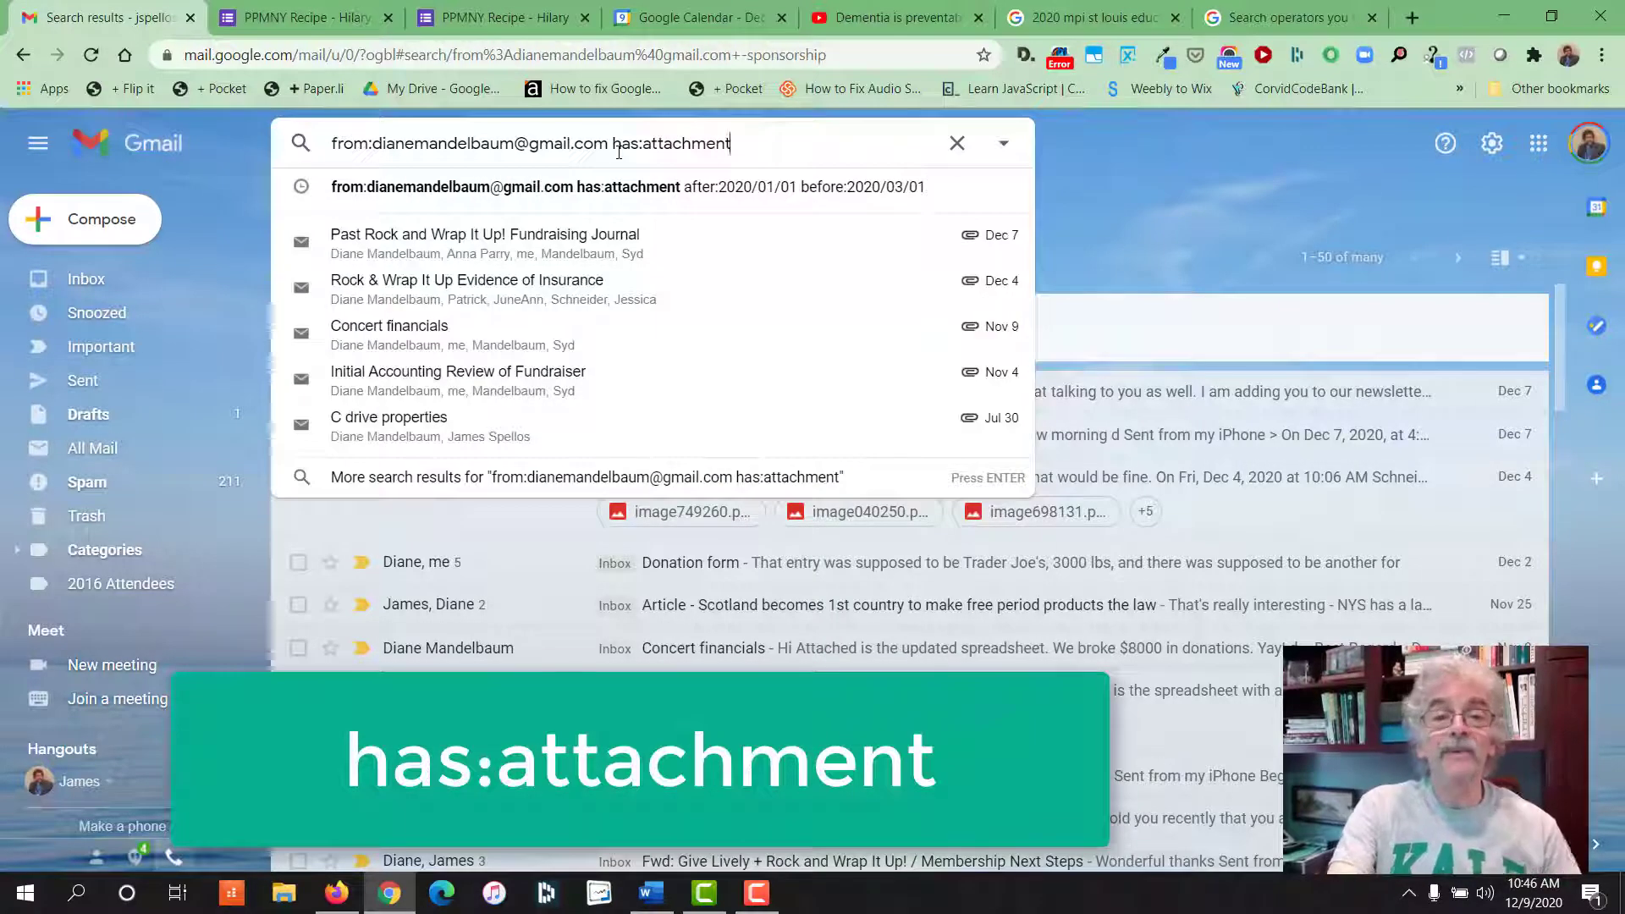
{"action": "key", "text": "Return"}
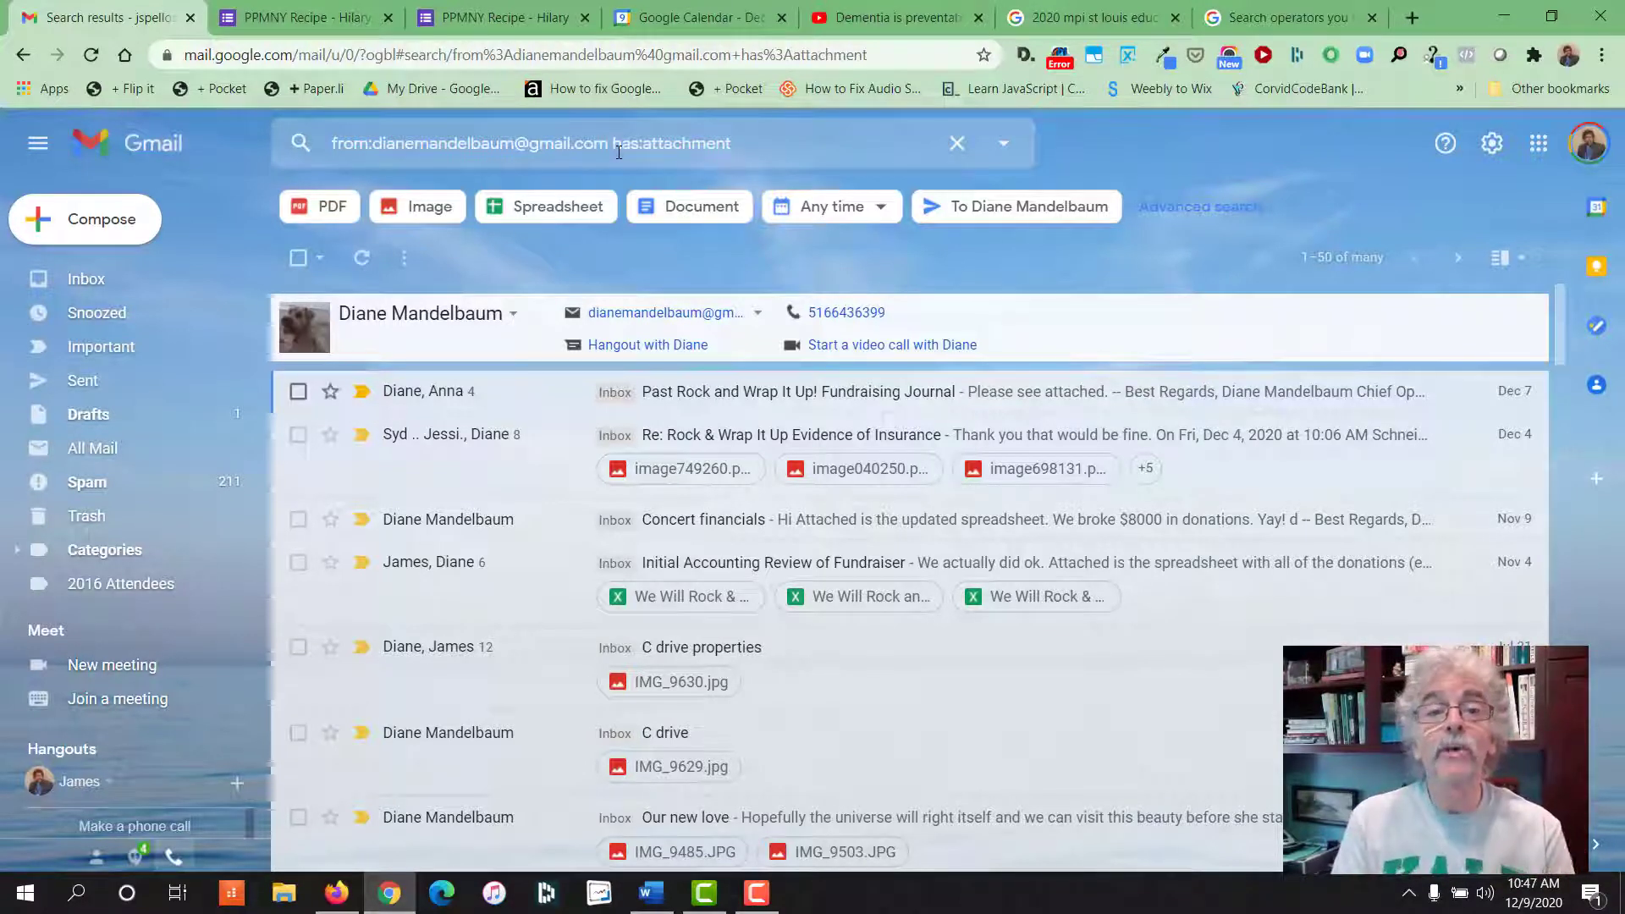
Add filename:jpg to the attachment search and run it to find the sender's JPG attachments
{"action": "left_click", "coordinate": [755, 143]}
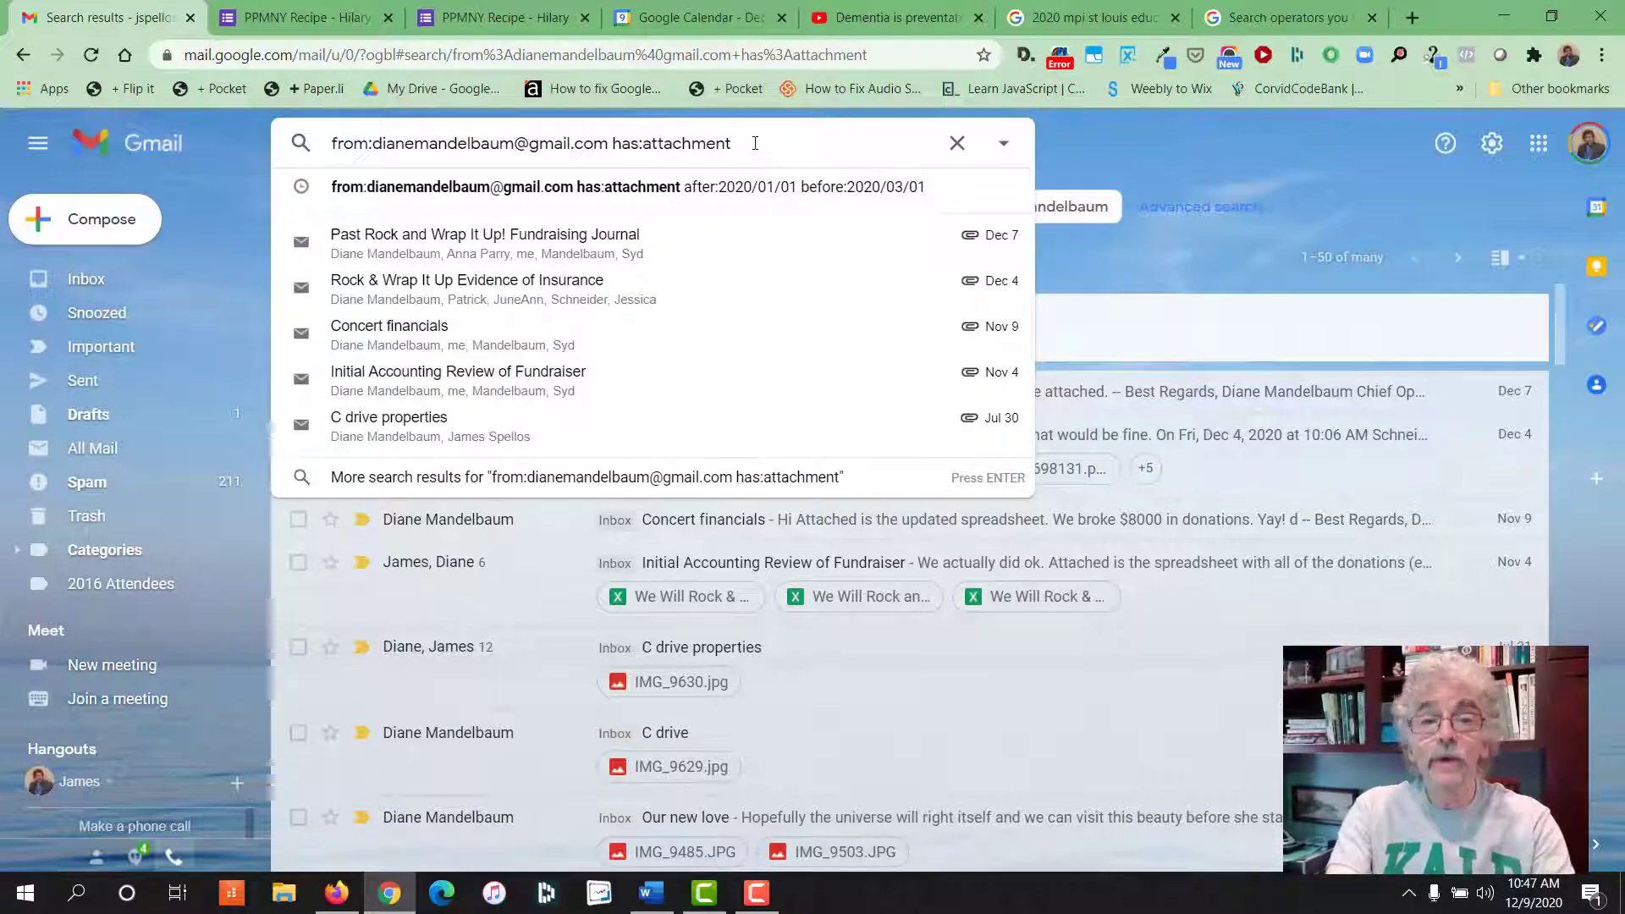
{"action": "type", "text": "fil"}
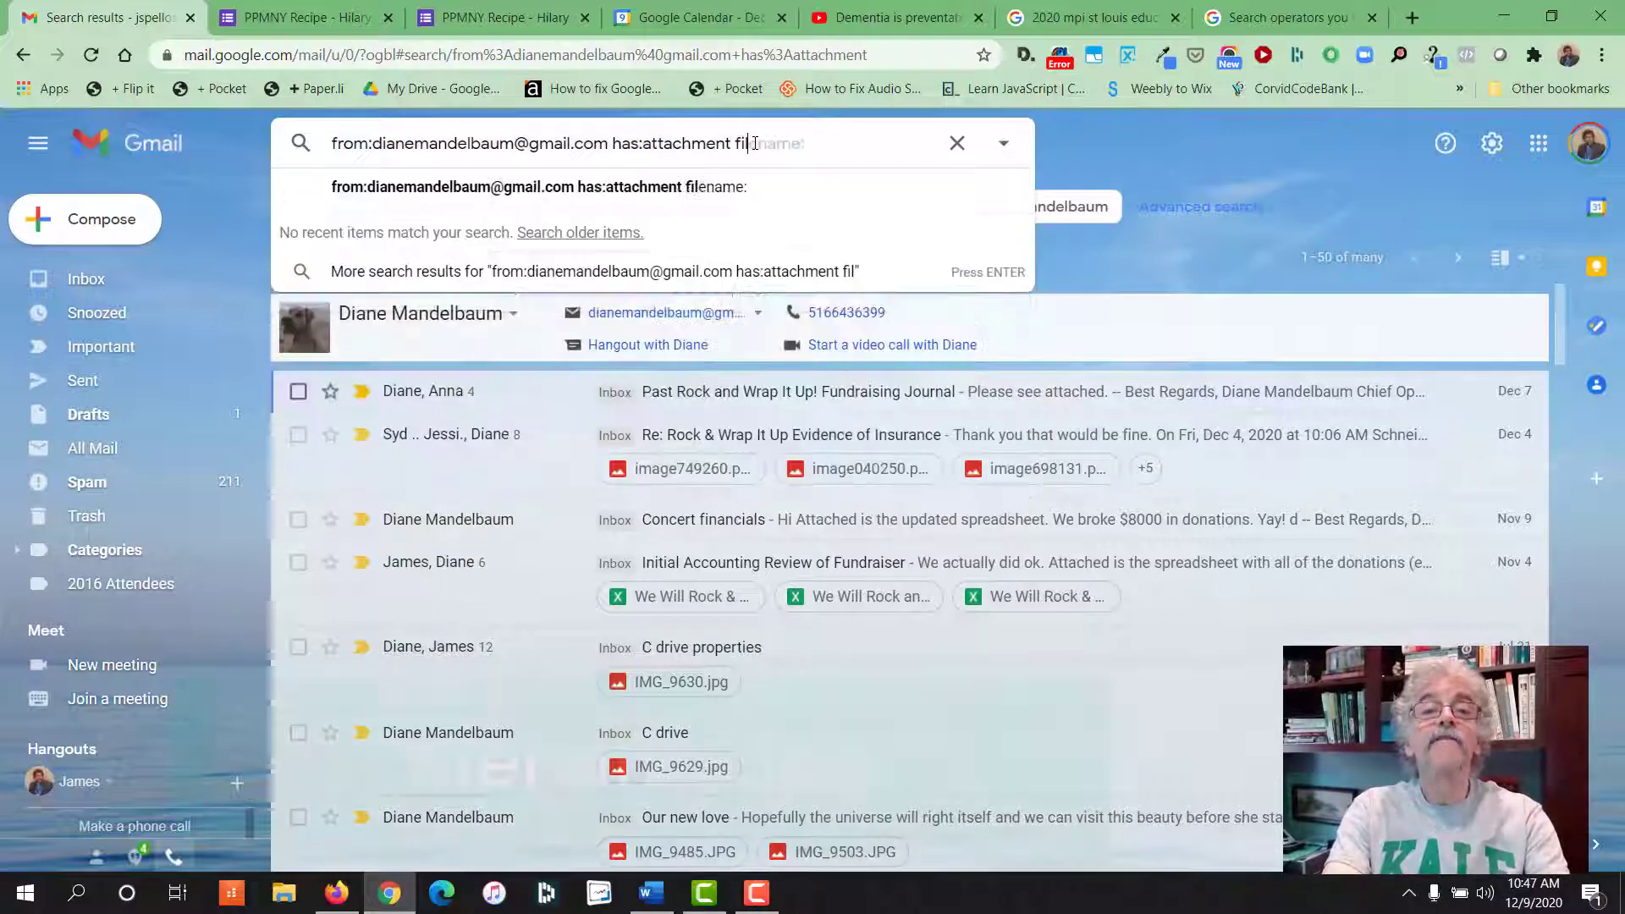
{"action": "type", "text": "ena"}
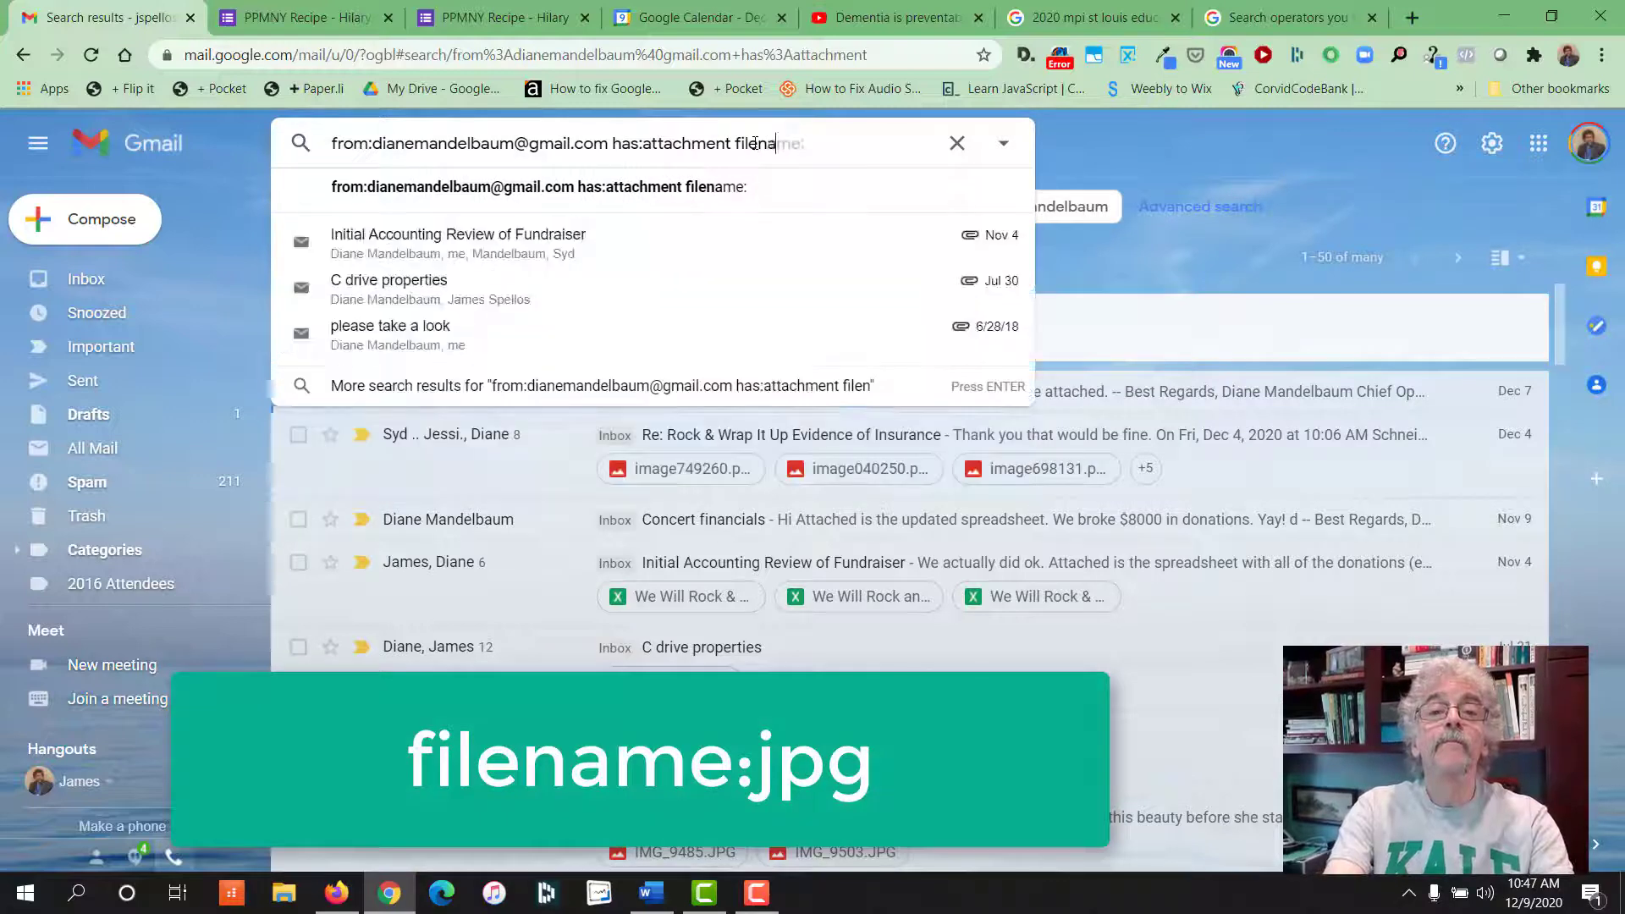
{"action": "type", "text": "me:"}
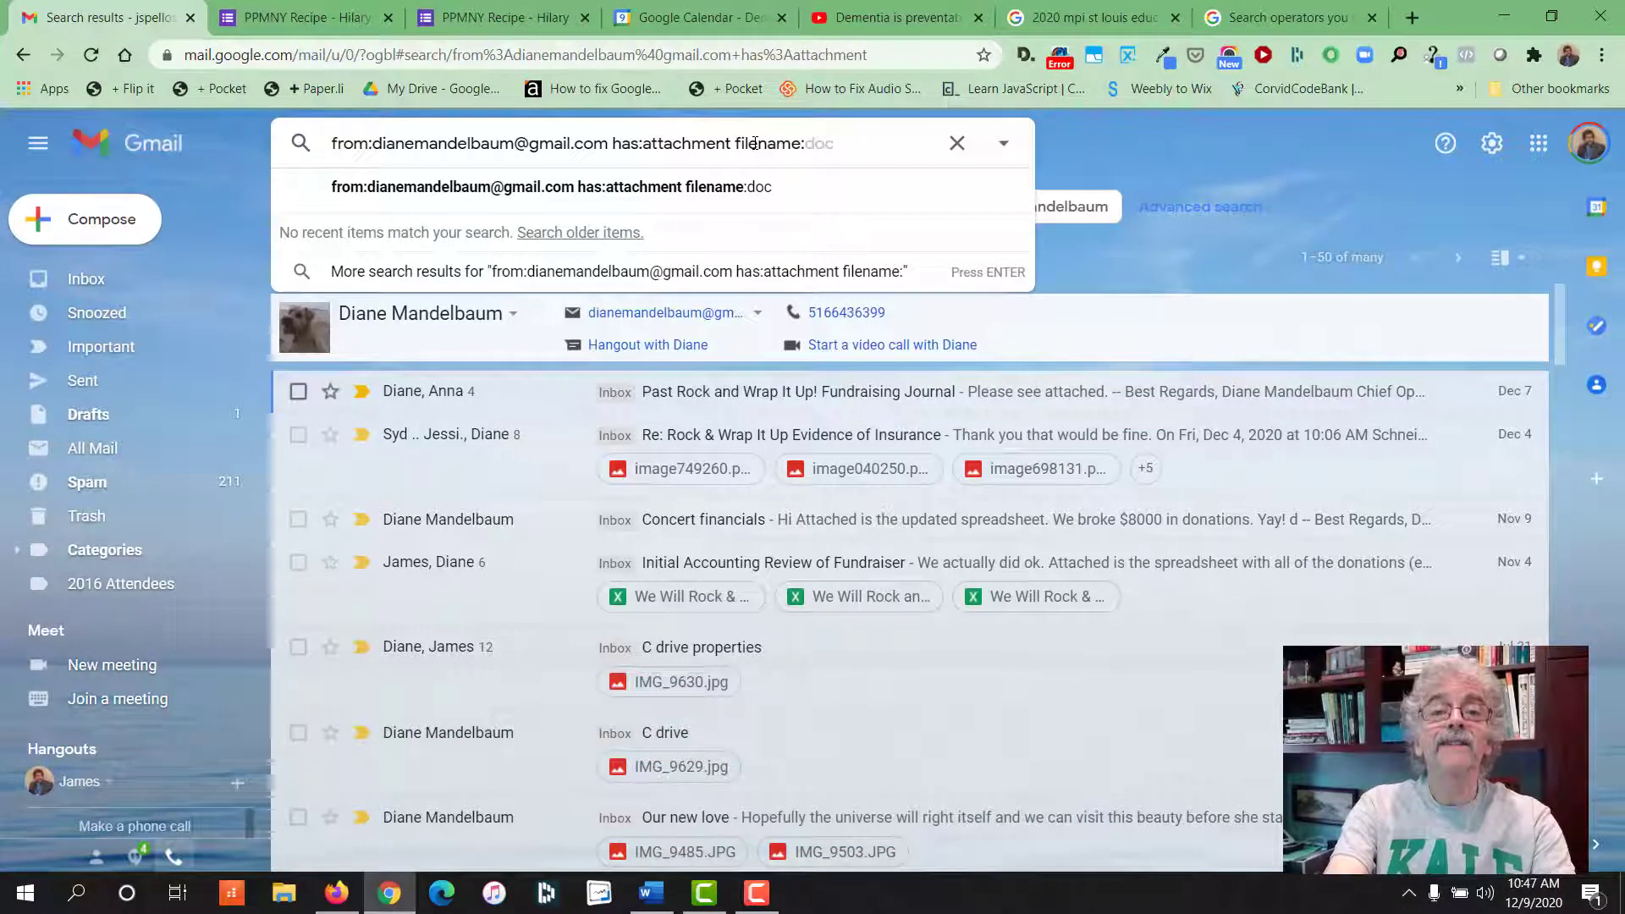
{"action": "type", "text": "jpg"}
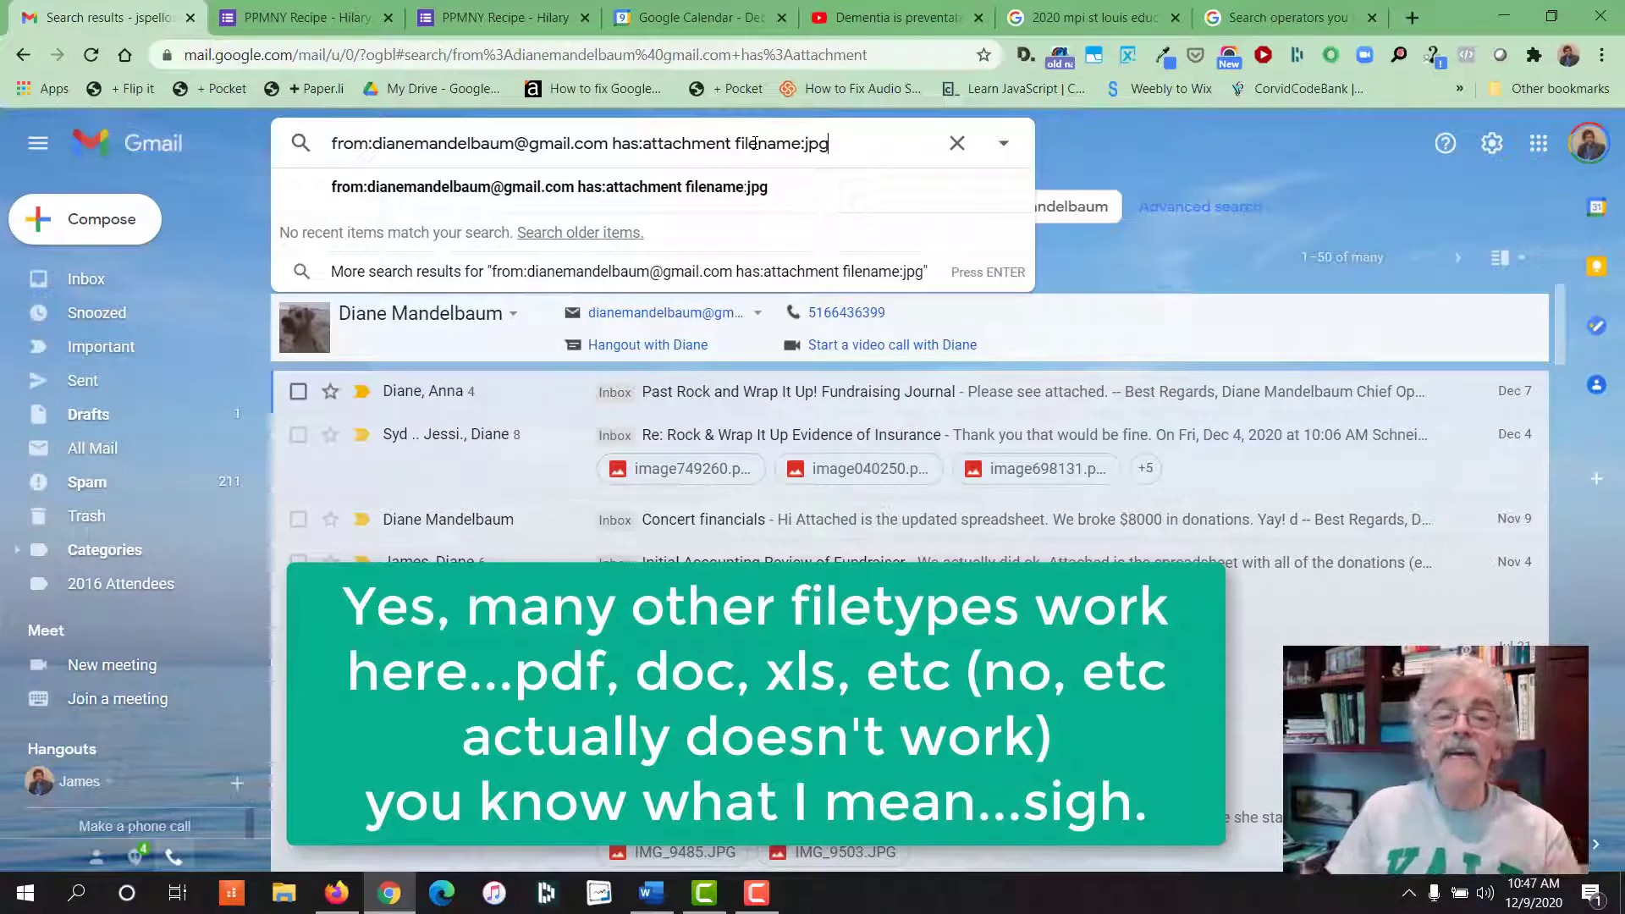
{"action": "key", "text": "Return"}
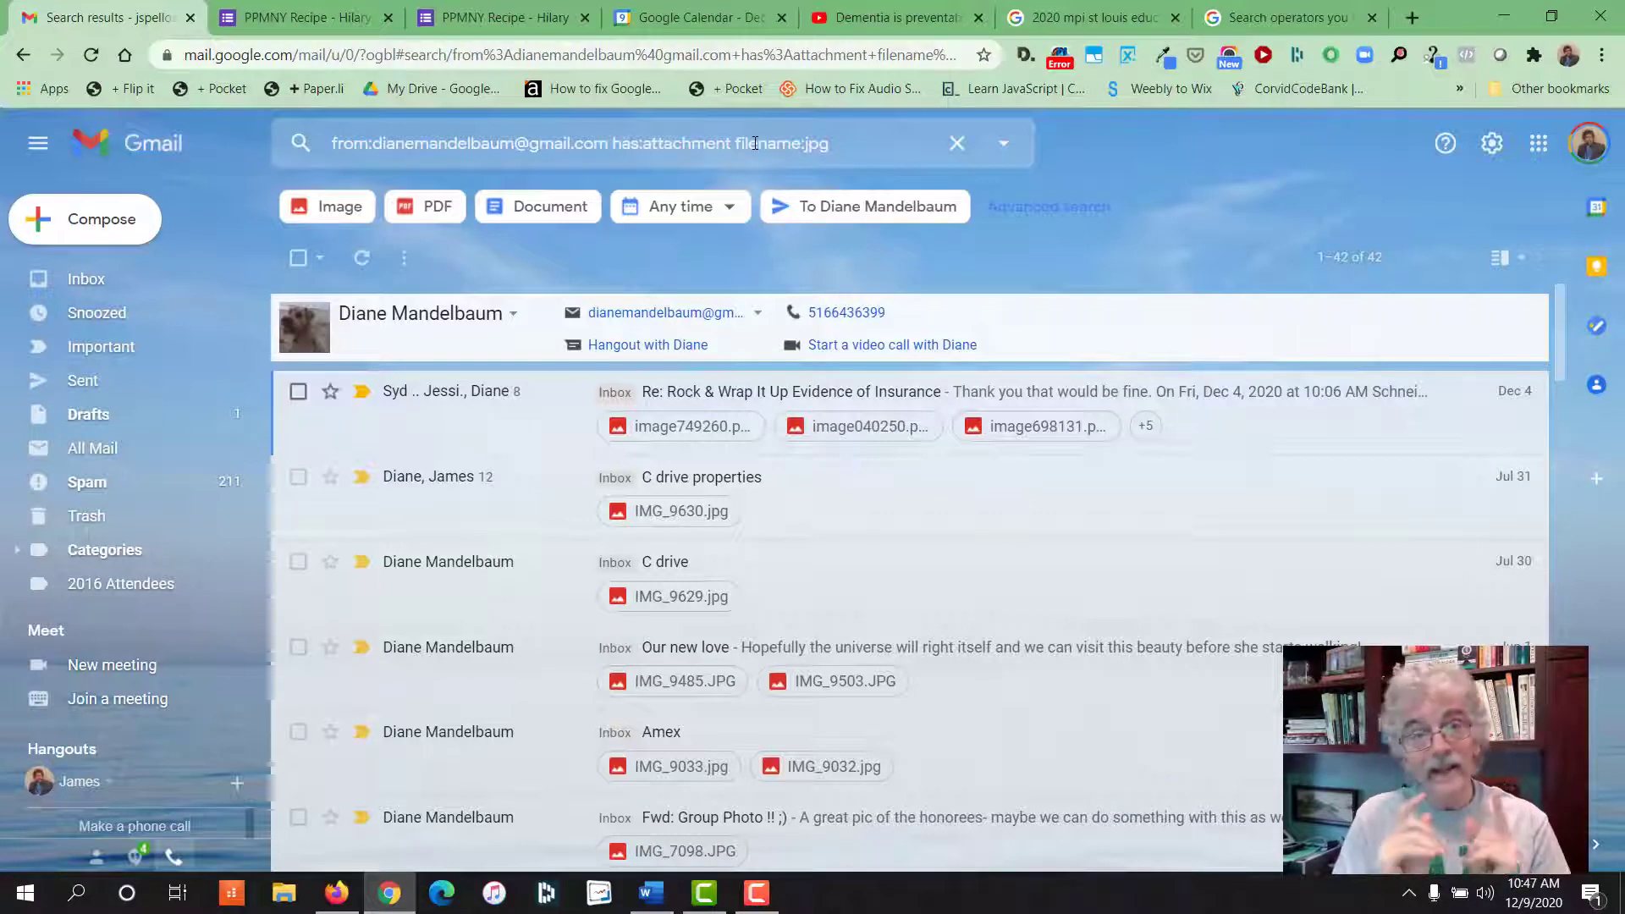
Replace the whole query with before:2016/01/01 and search for messages older than that date
{"action": "left_click_drag", "start_coordinate": [844, 145], "coordinate": [290, 166]}
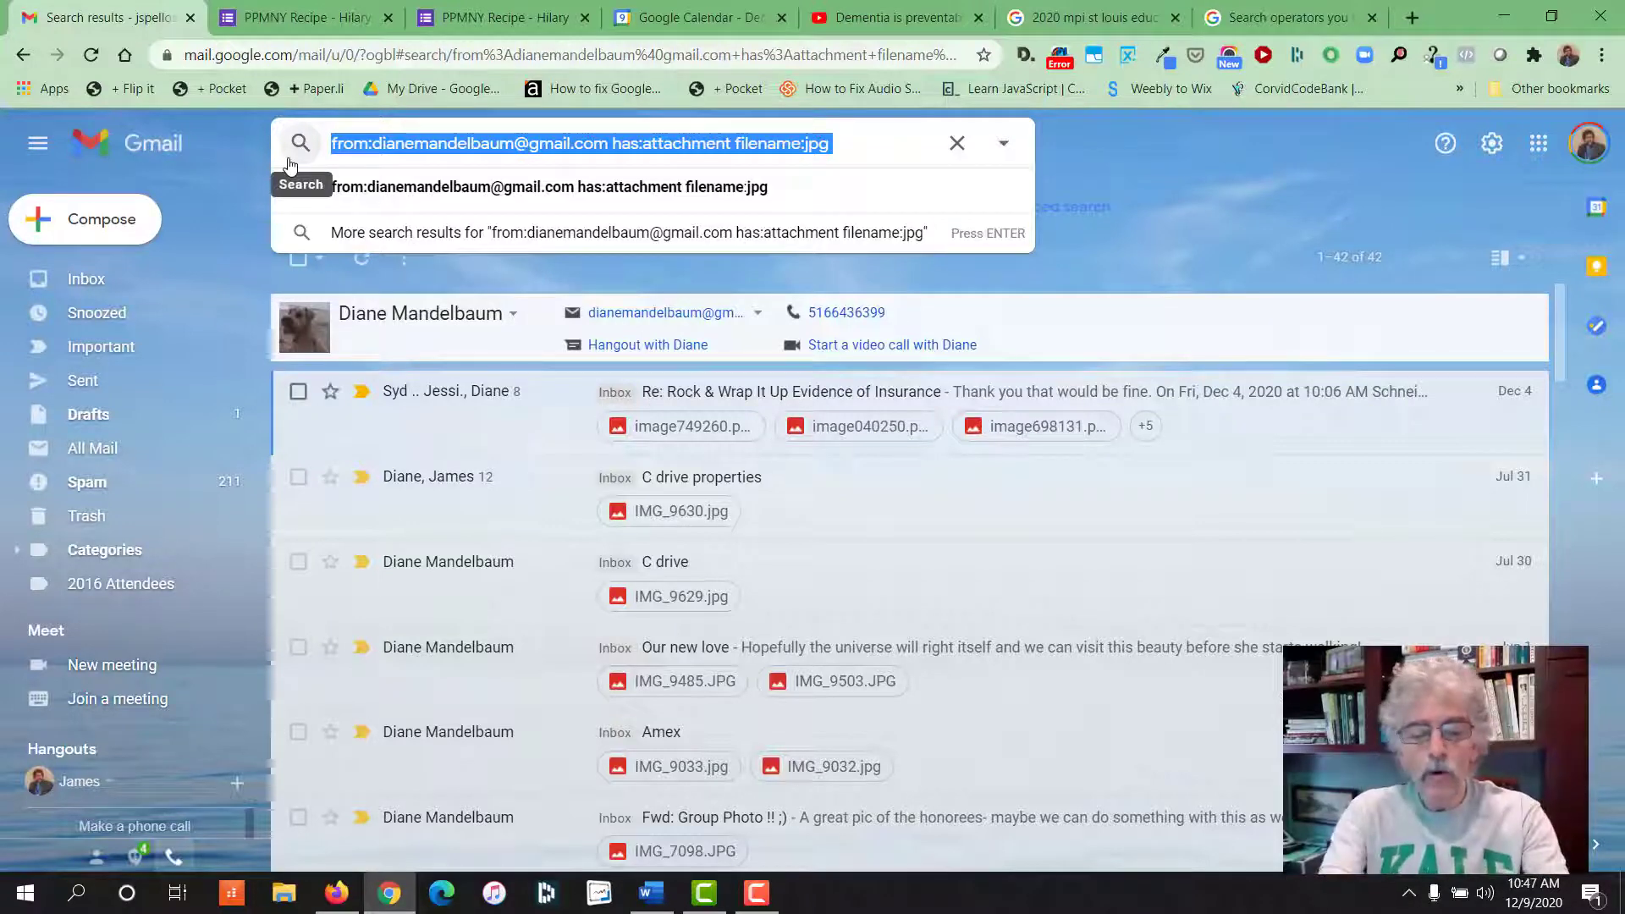
{"action": "type", "text": "before  a"}
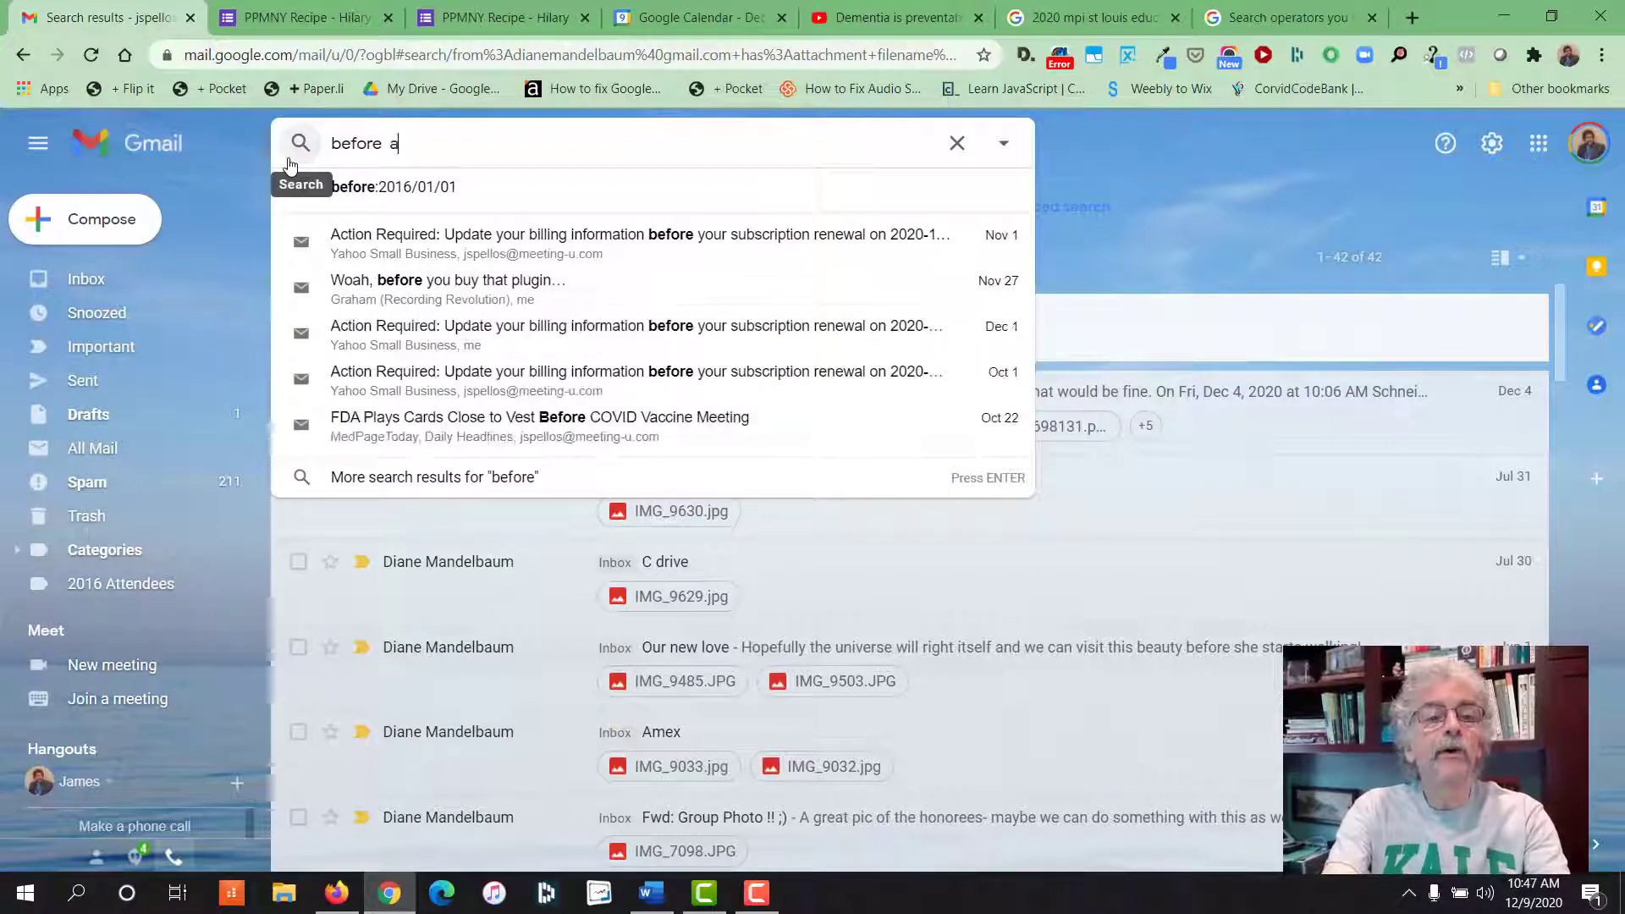
{"action": "type", "text": "fter"}
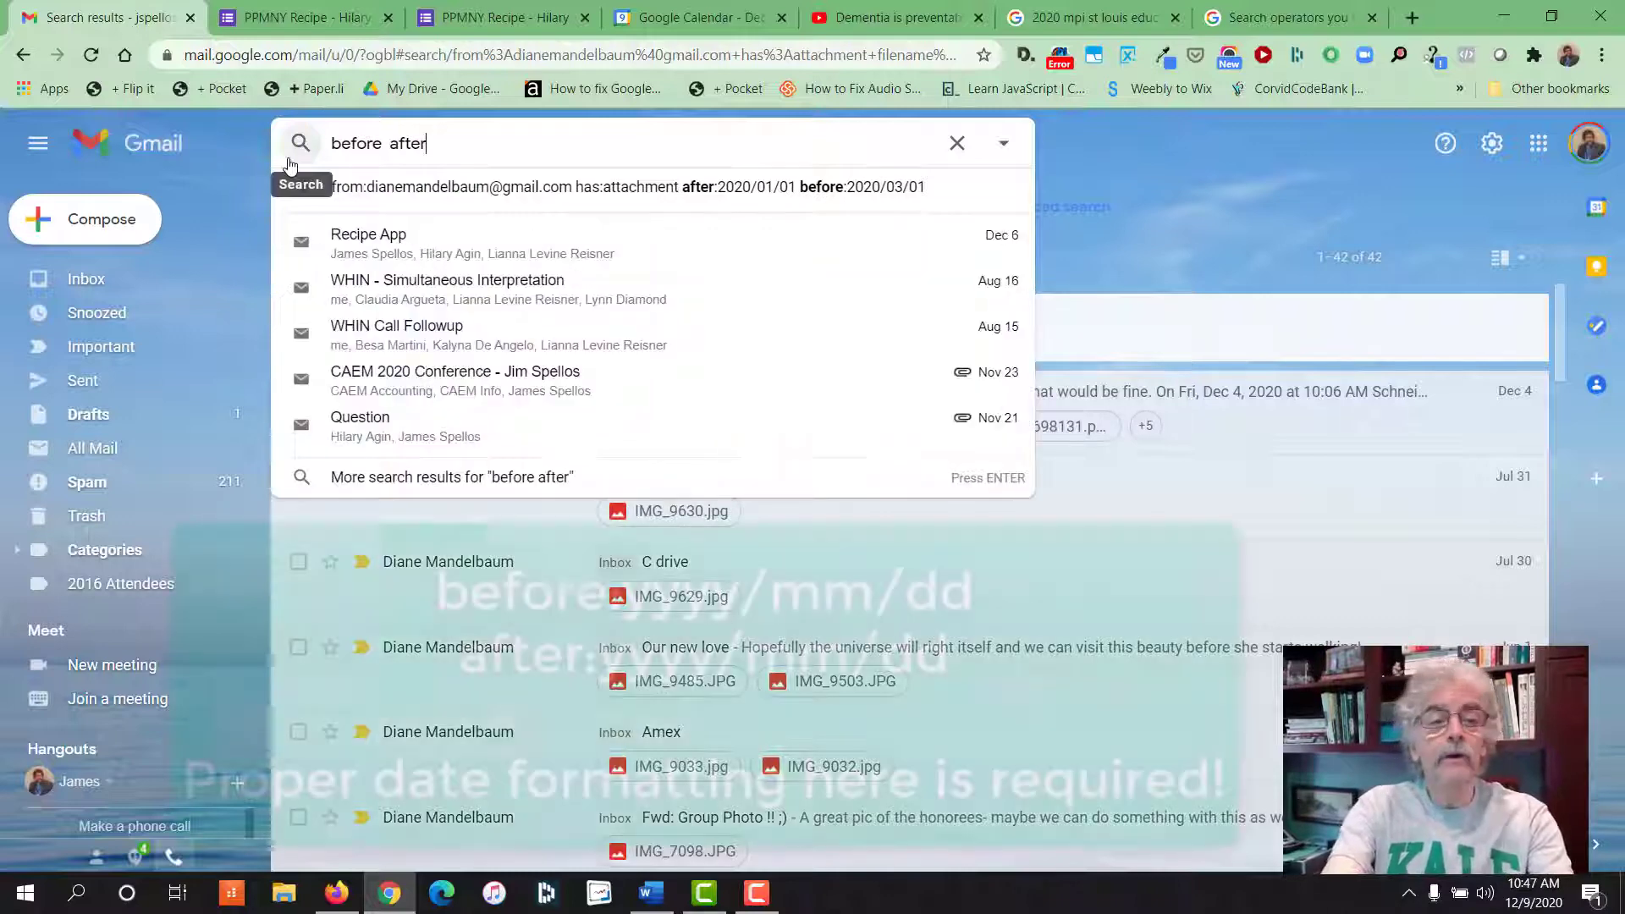
{"action": "key", "text": "BackSpace"}
{"action": "key", "text": "BackSpace"}
{"action": "key", "text": "BackSpace"}
{"action": "key", "text": "BackSpace"}
{"action": "key", "text": "BackSpace"}
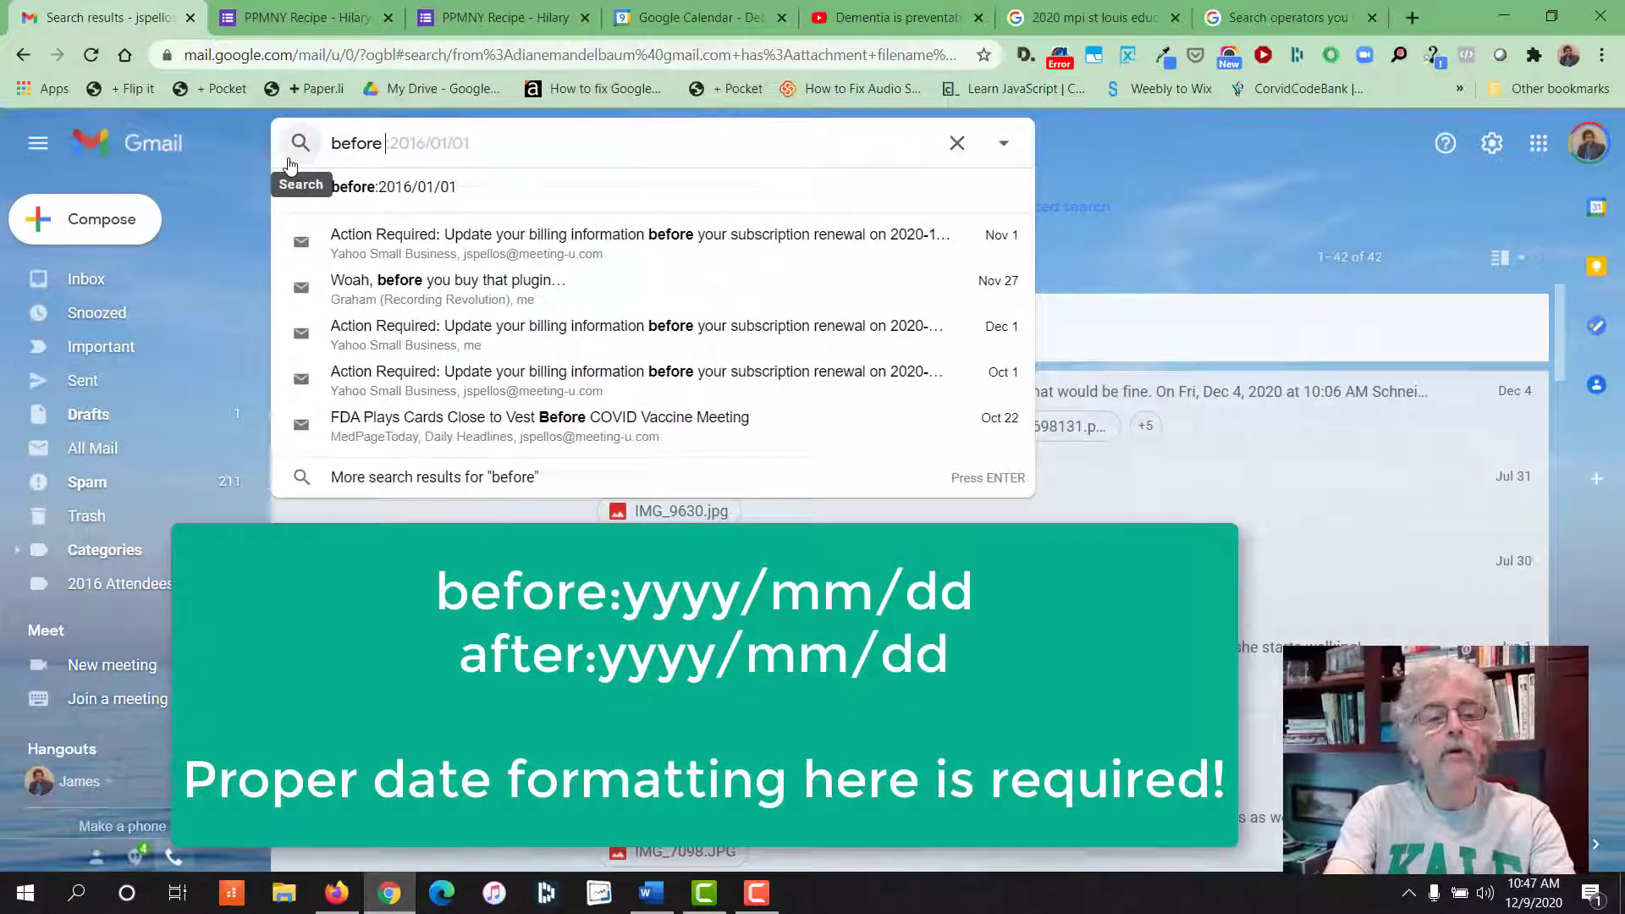
{"action": "key", "text": "BackSpace"}
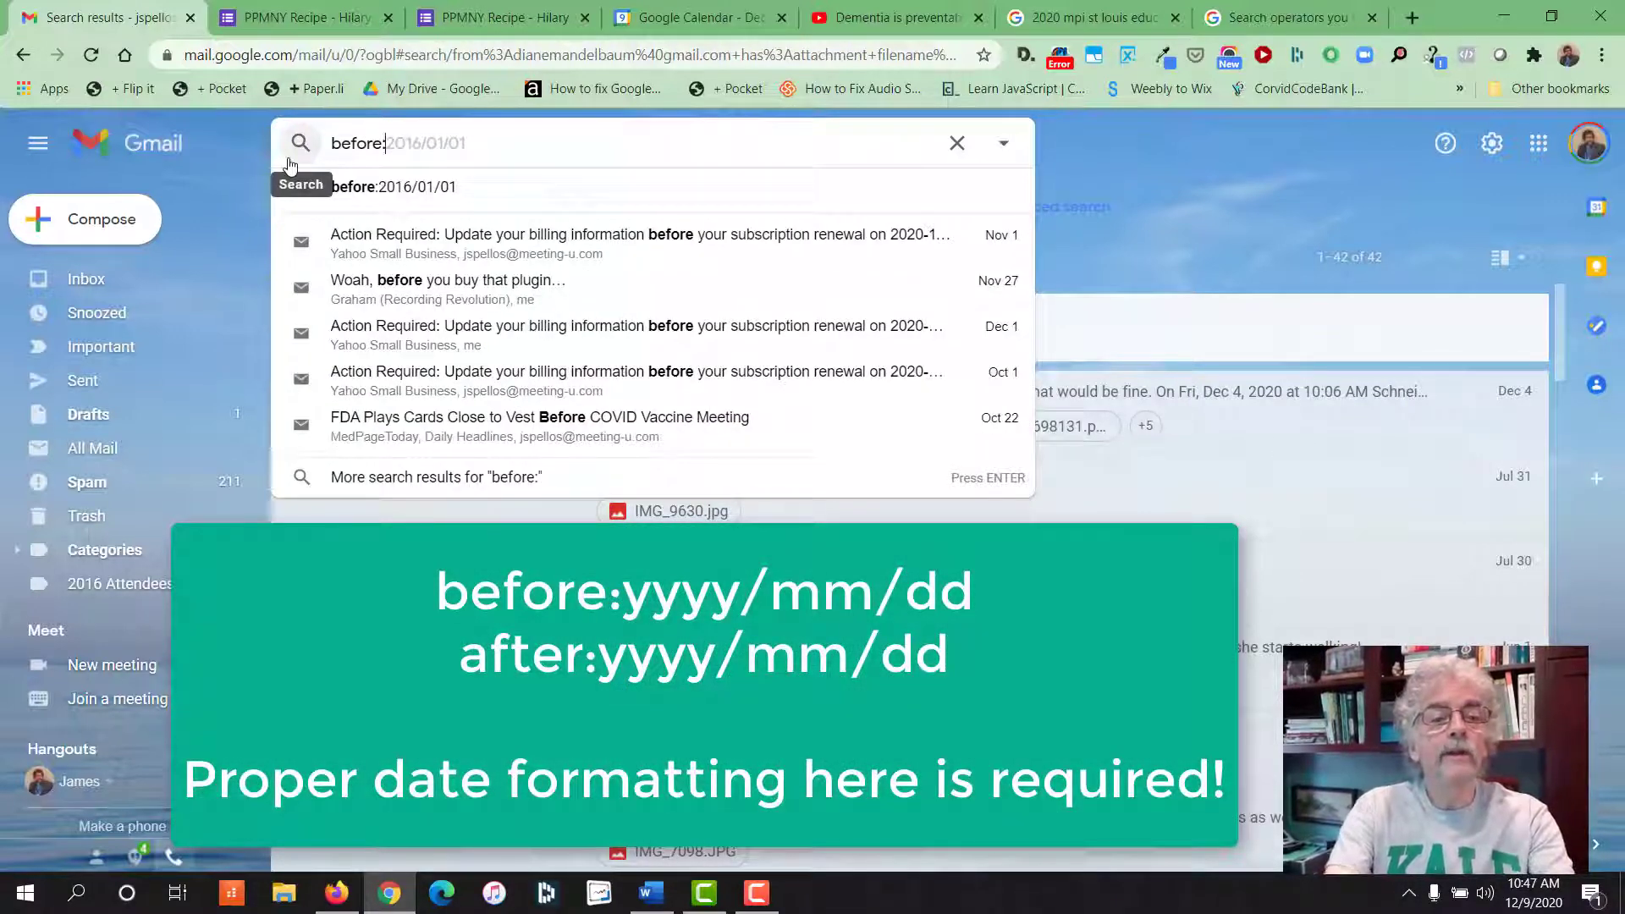
{"action": "left_click", "coordinate": [451, 187]}
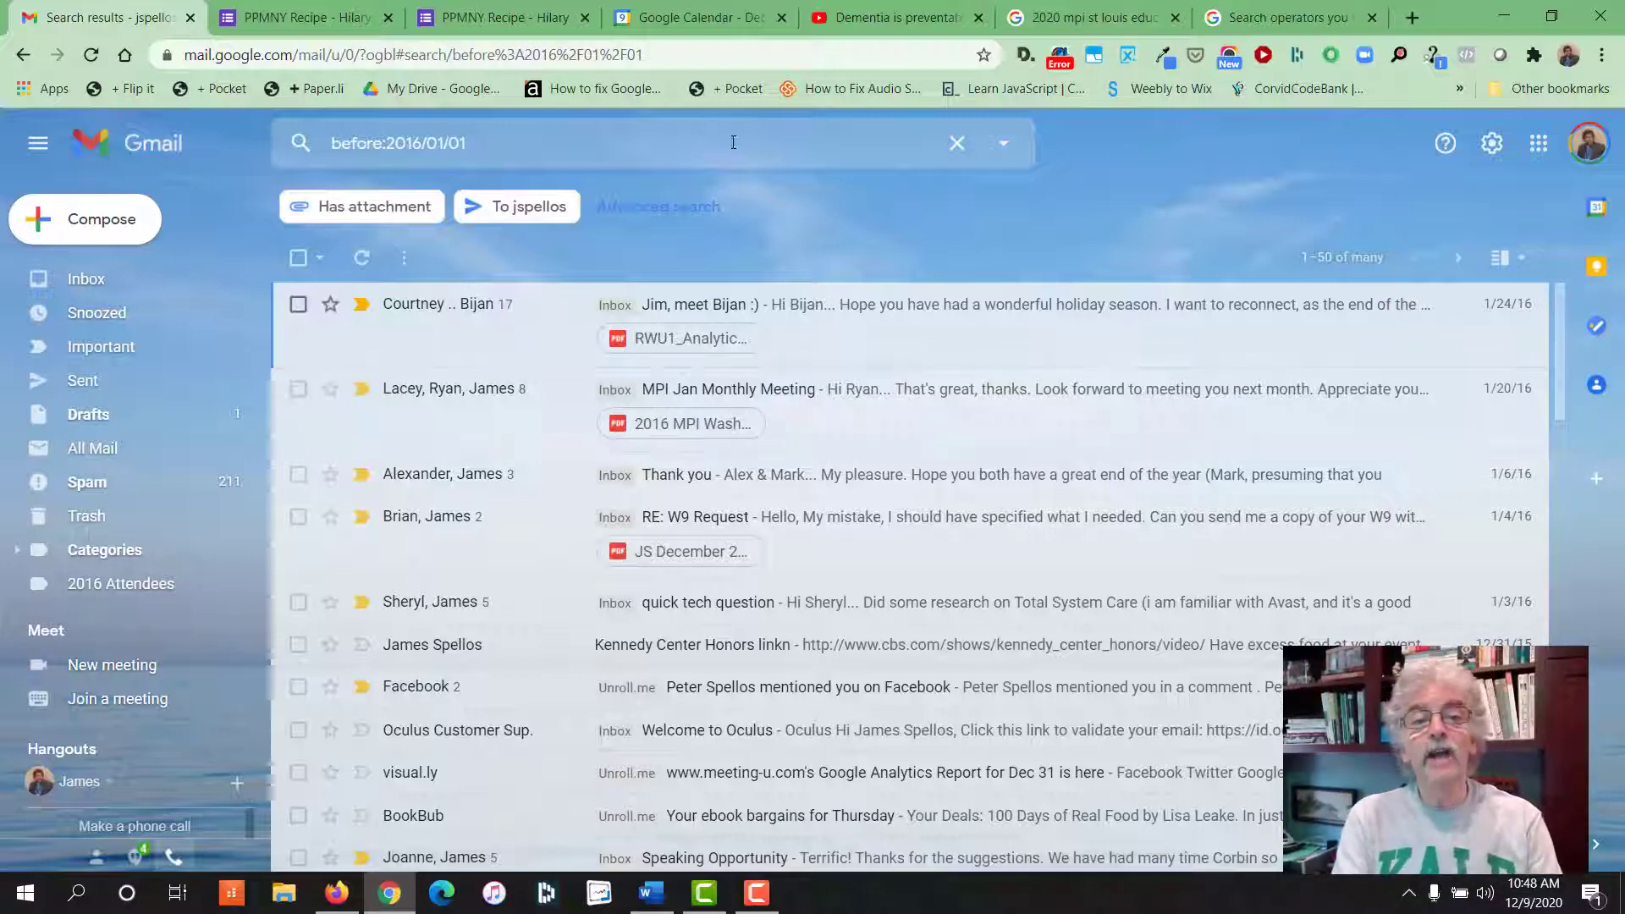
Add after:2015/12/25 to the before:2016/01/01 query, run the search and look through the messages in that date range
{"action": "left_click", "coordinate": [653, 145]}
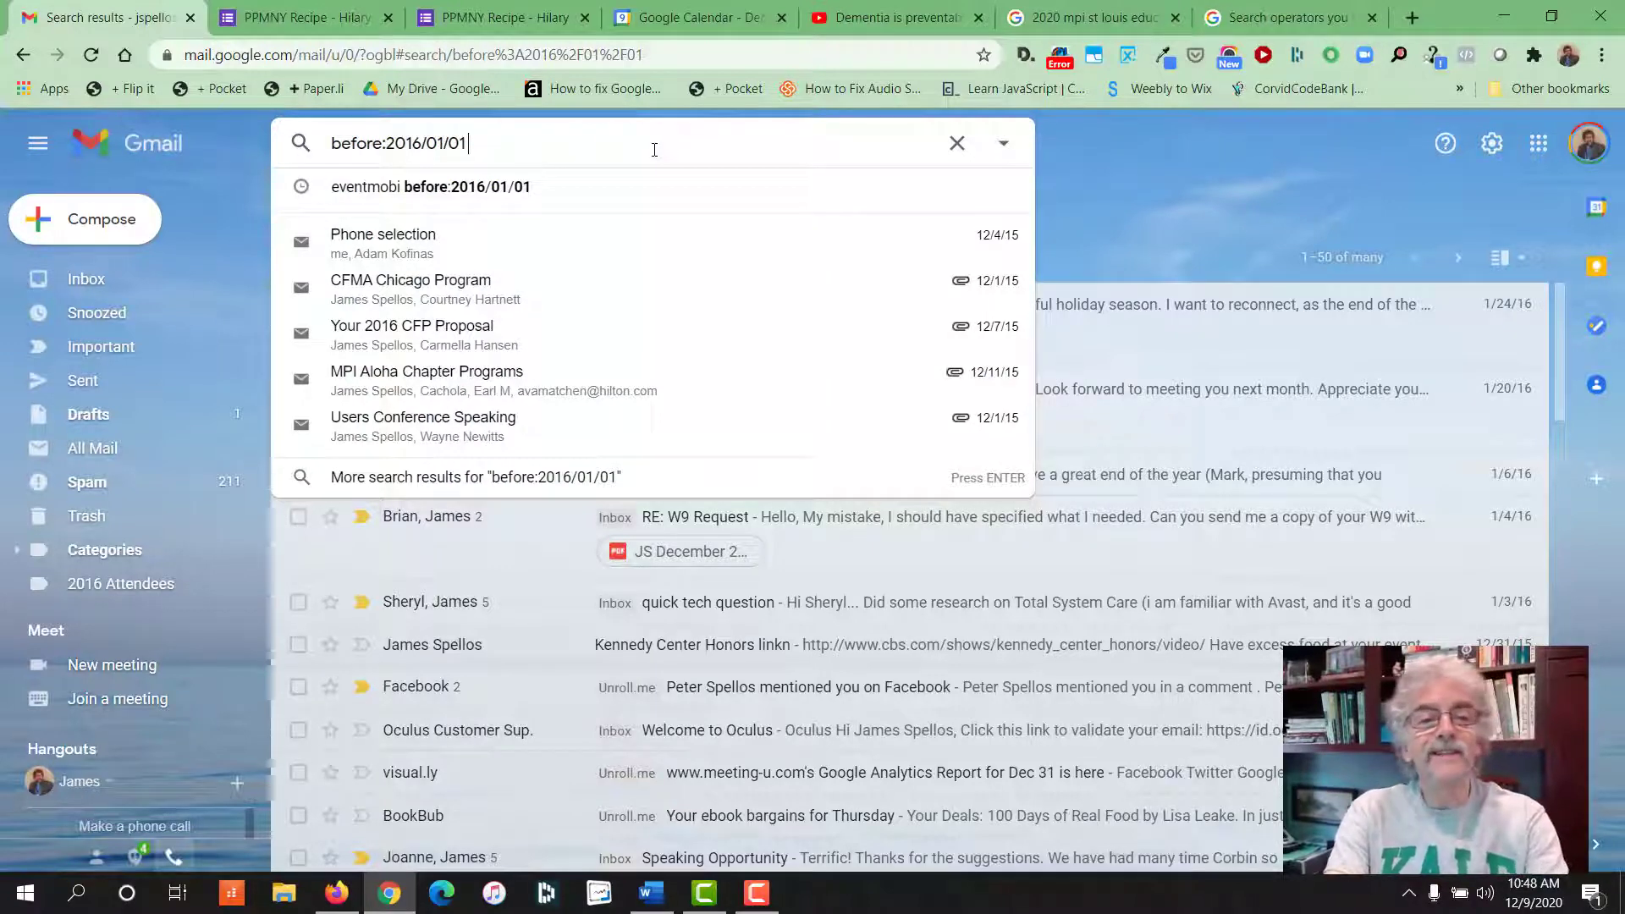
{"action": "type", "text": "after:"}
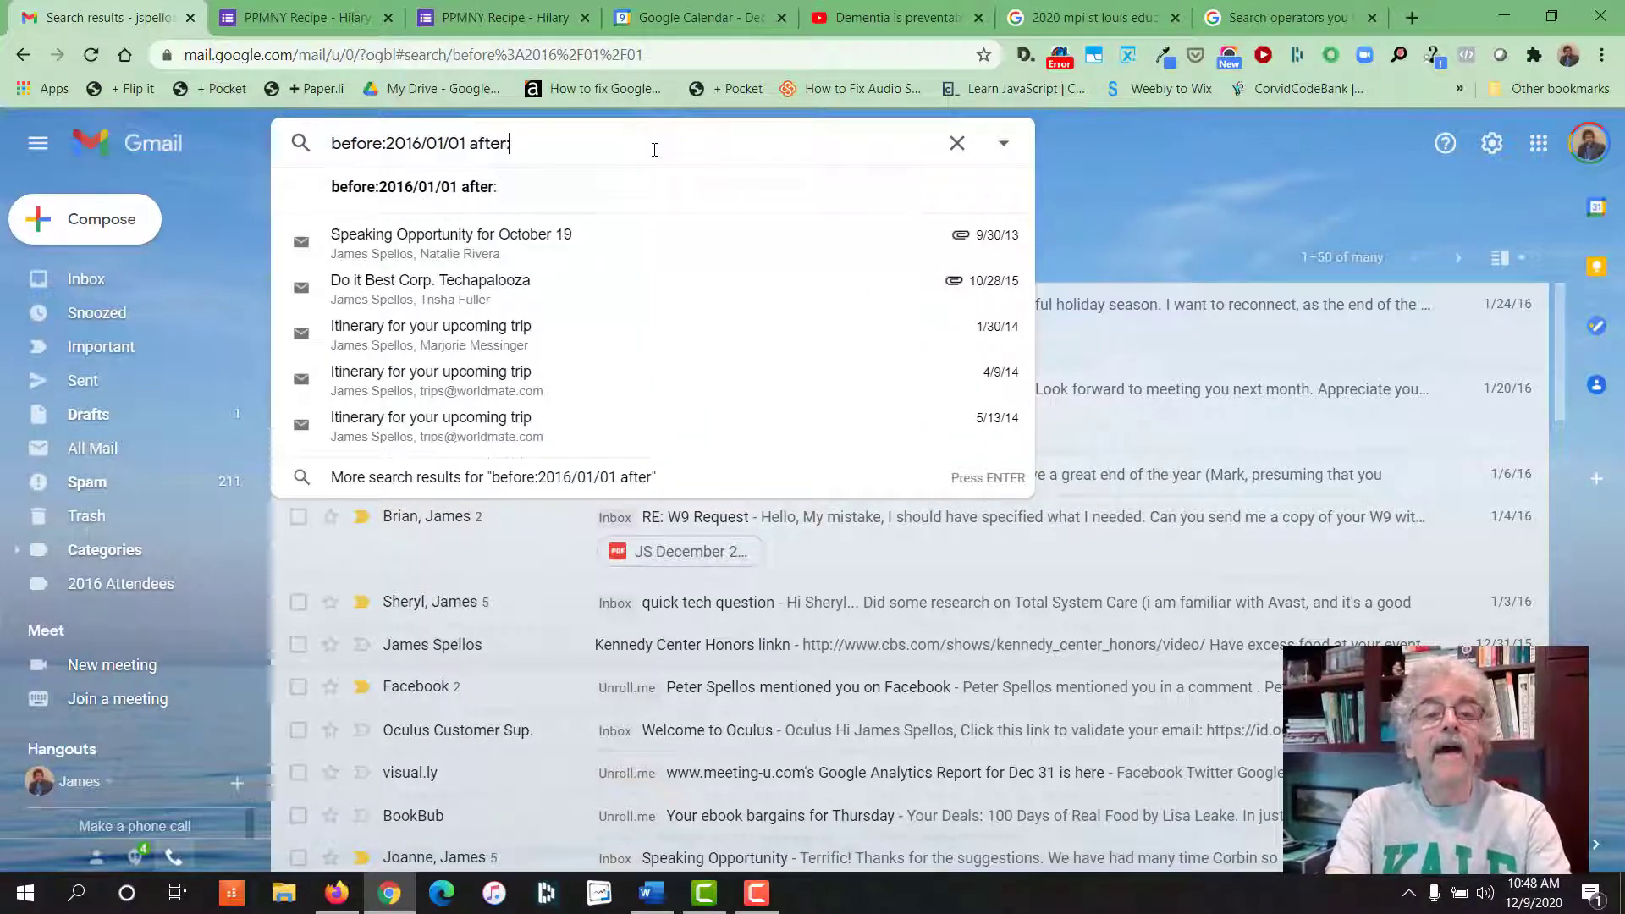
{"action": "type", "text": "201"}
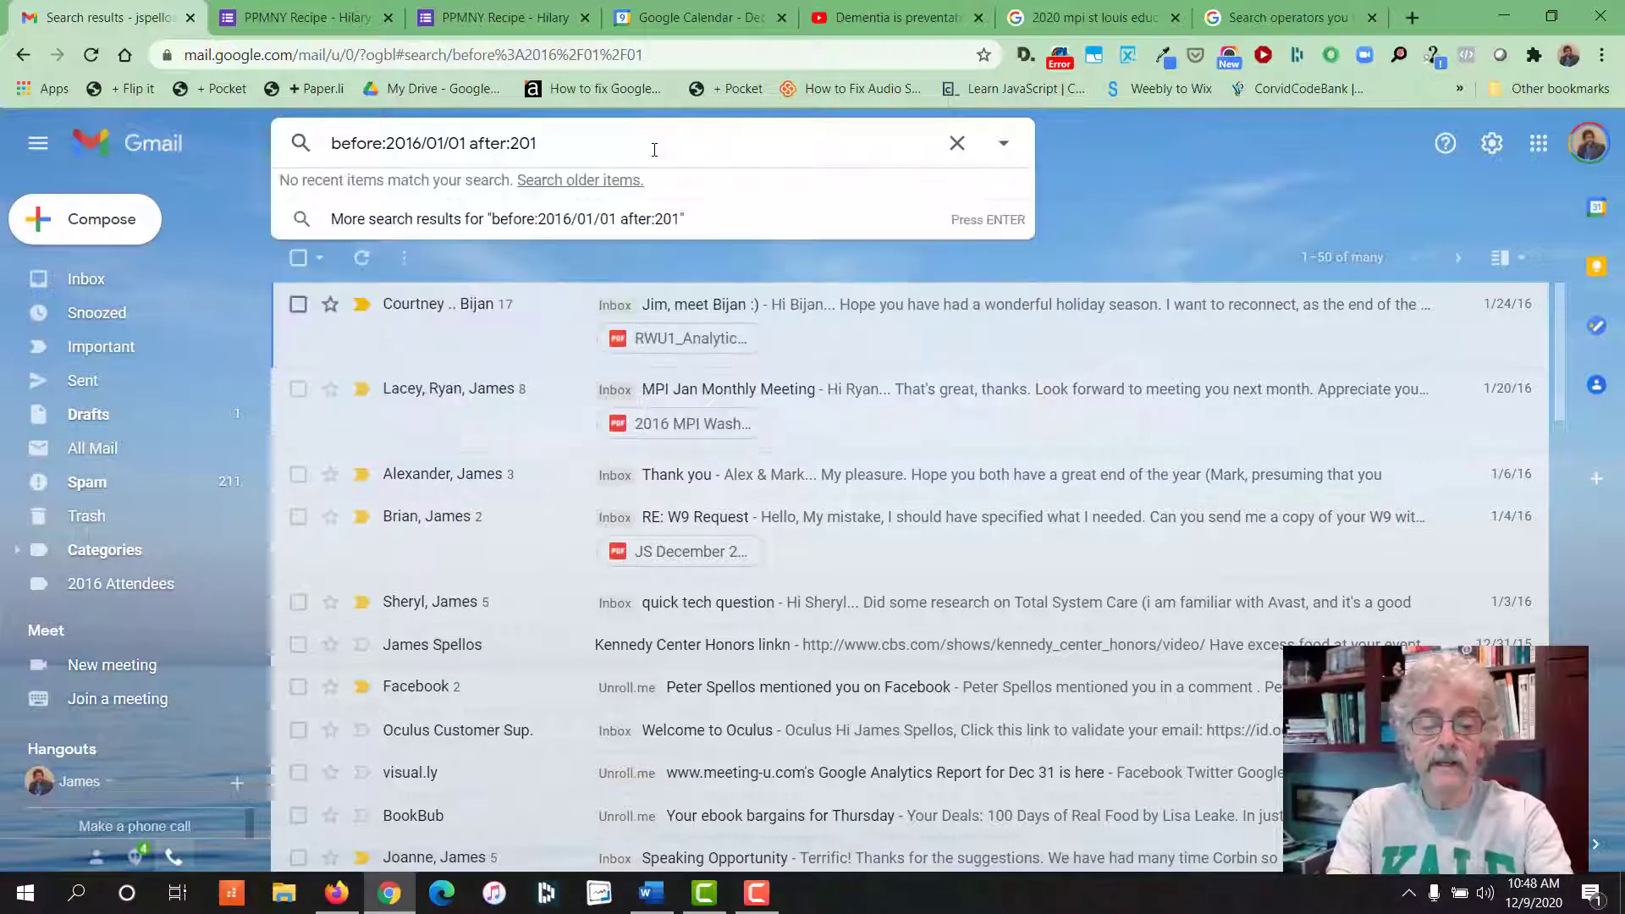
{"action": "type", "text": "5/12"}
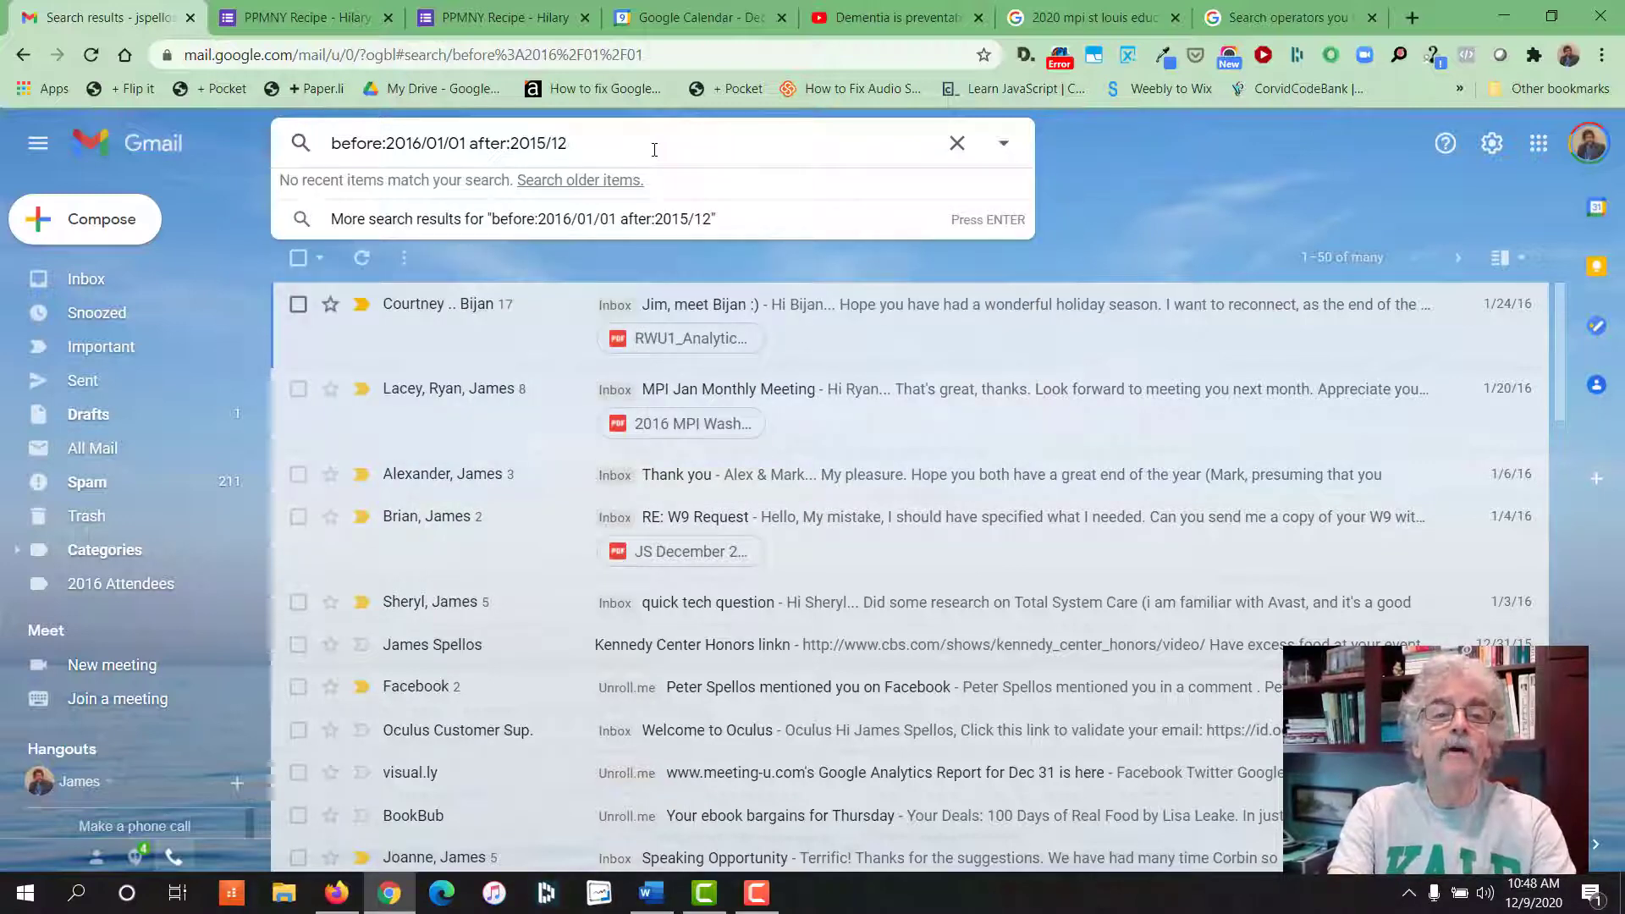
{"action": "type", "text": "5"}
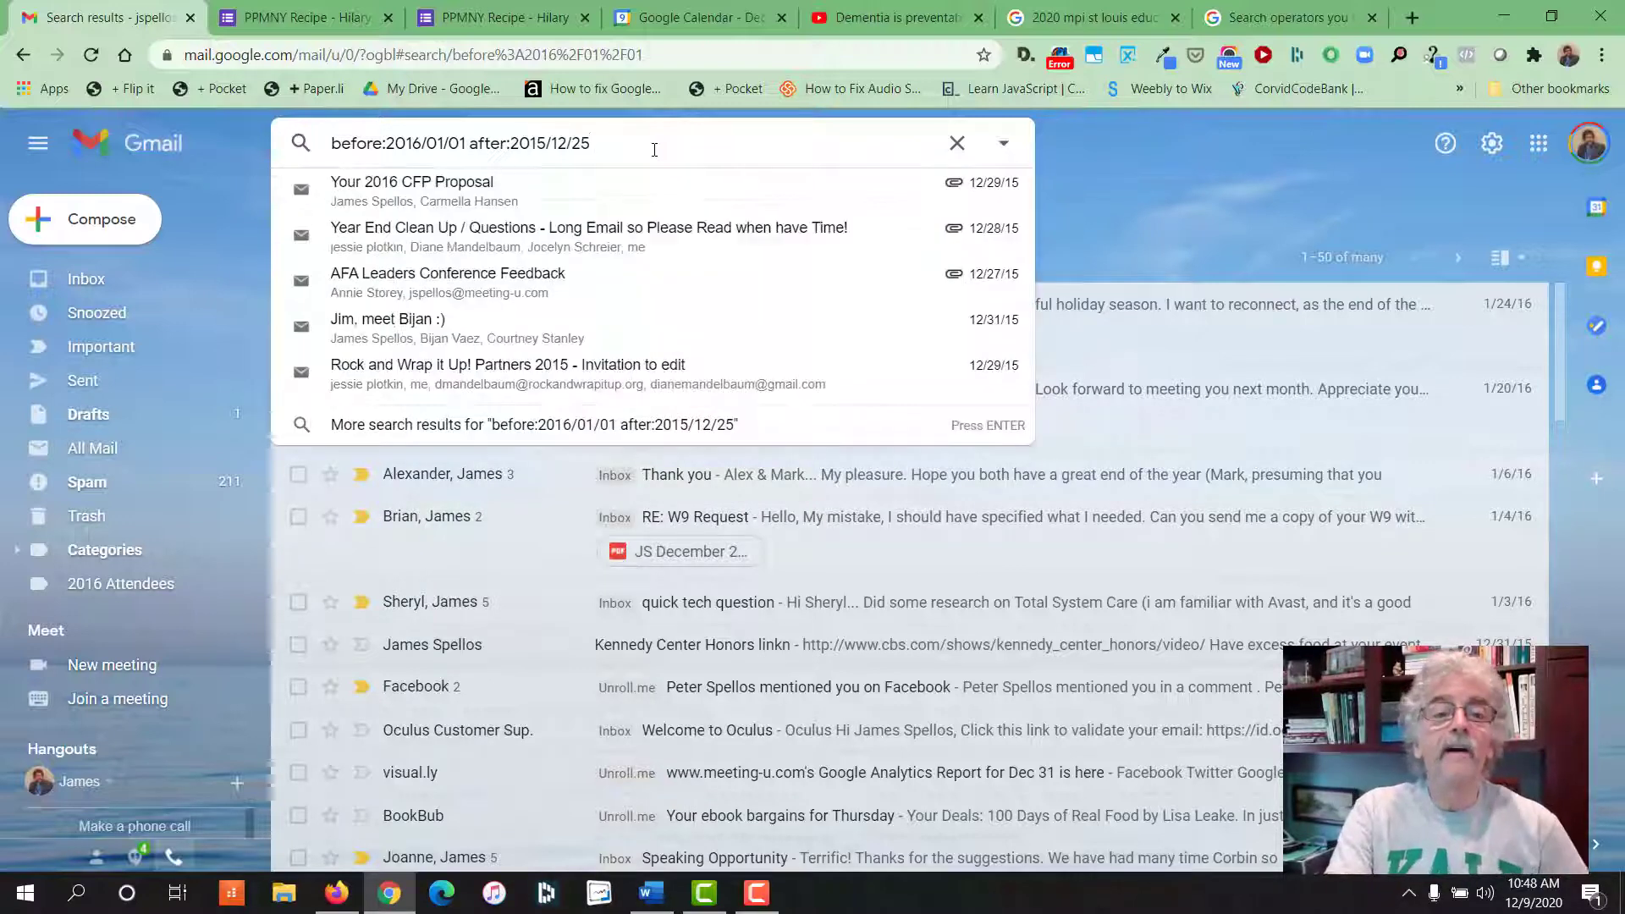
{"action": "key", "text": "Return"}
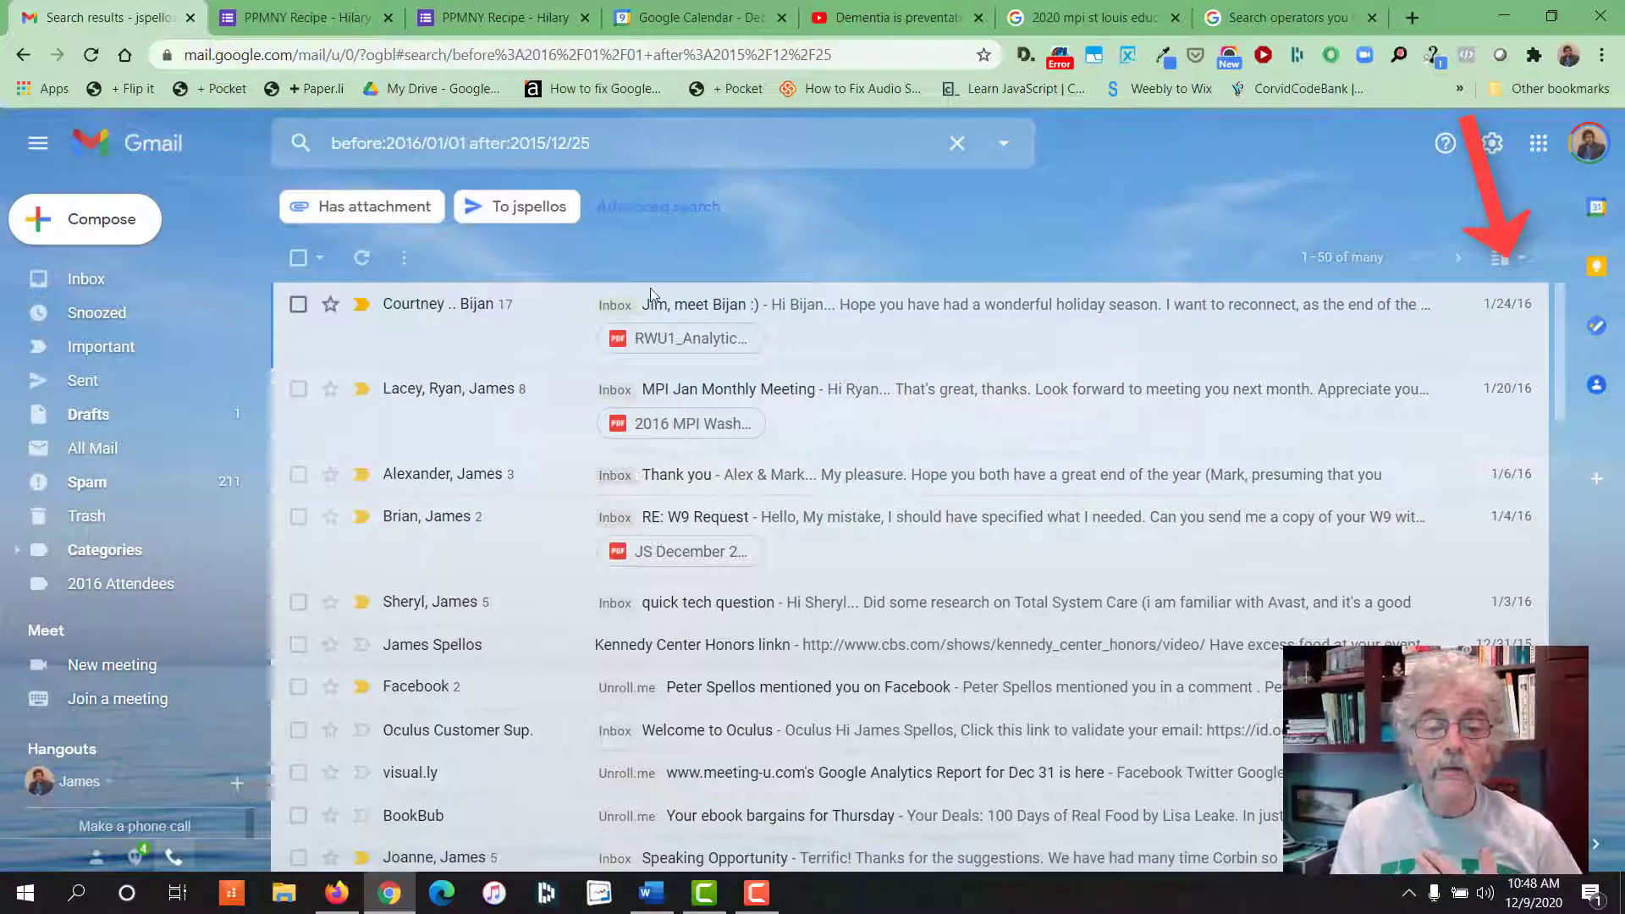
{"action": "scroll", "coordinate": [860, 532], "scroll_direction": "down", "scroll_amount": 15}
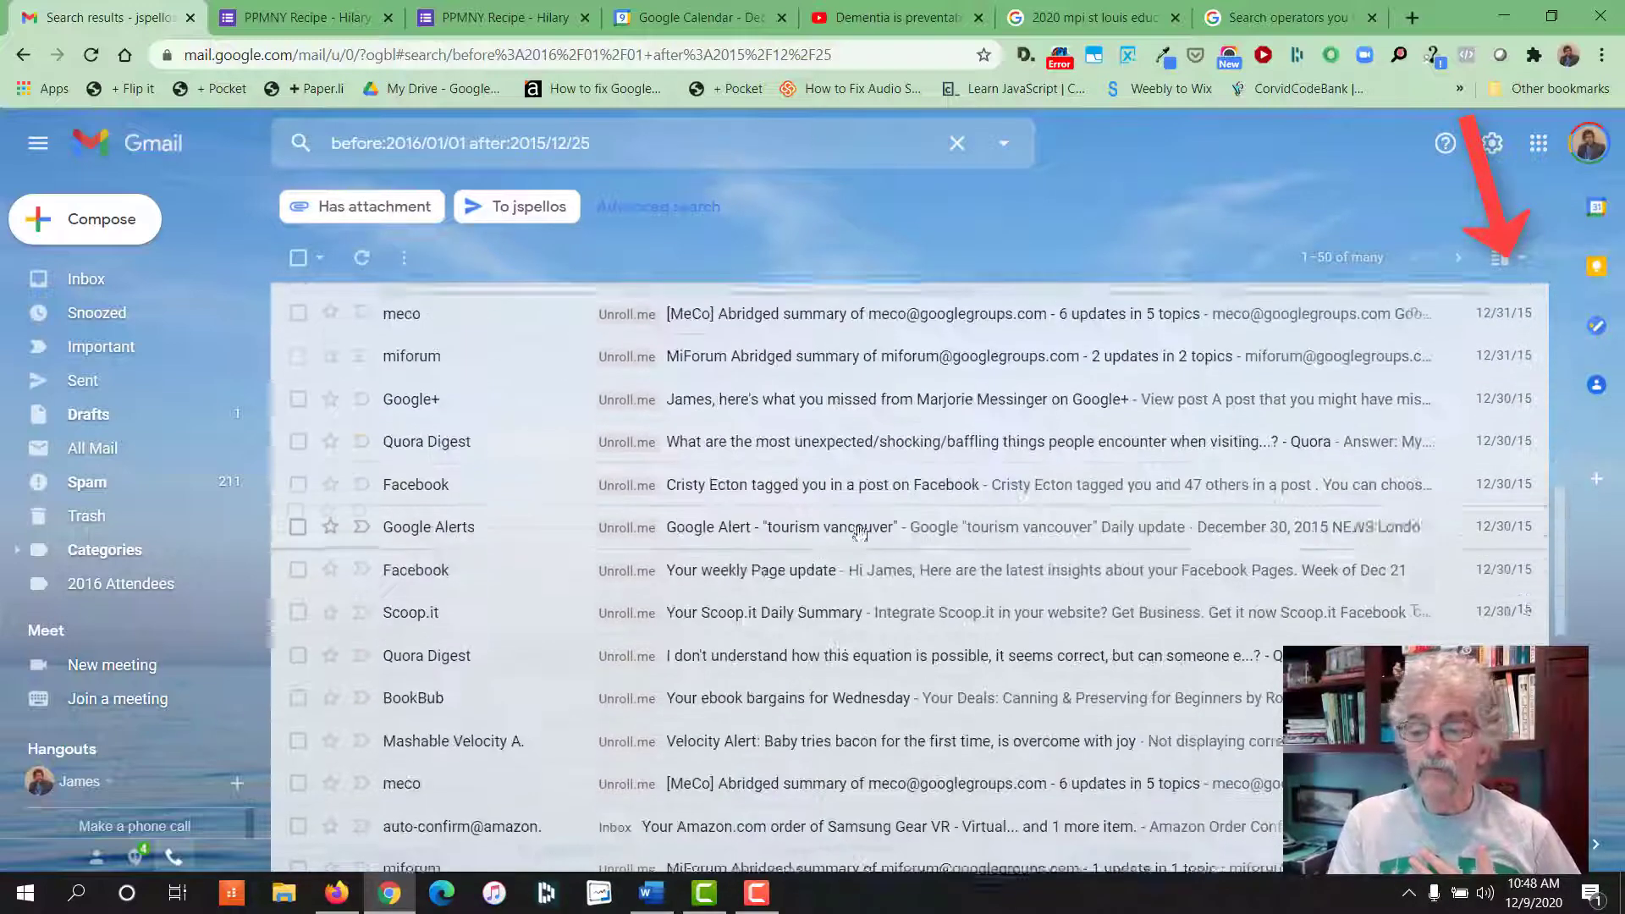
{"action": "scroll", "coordinate": [860, 532], "scroll_direction": "down", "scroll_amount": 3}
{"action": "scroll", "coordinate": [860, 532], "scroll_direction": "down", "scroll_amount": 3}
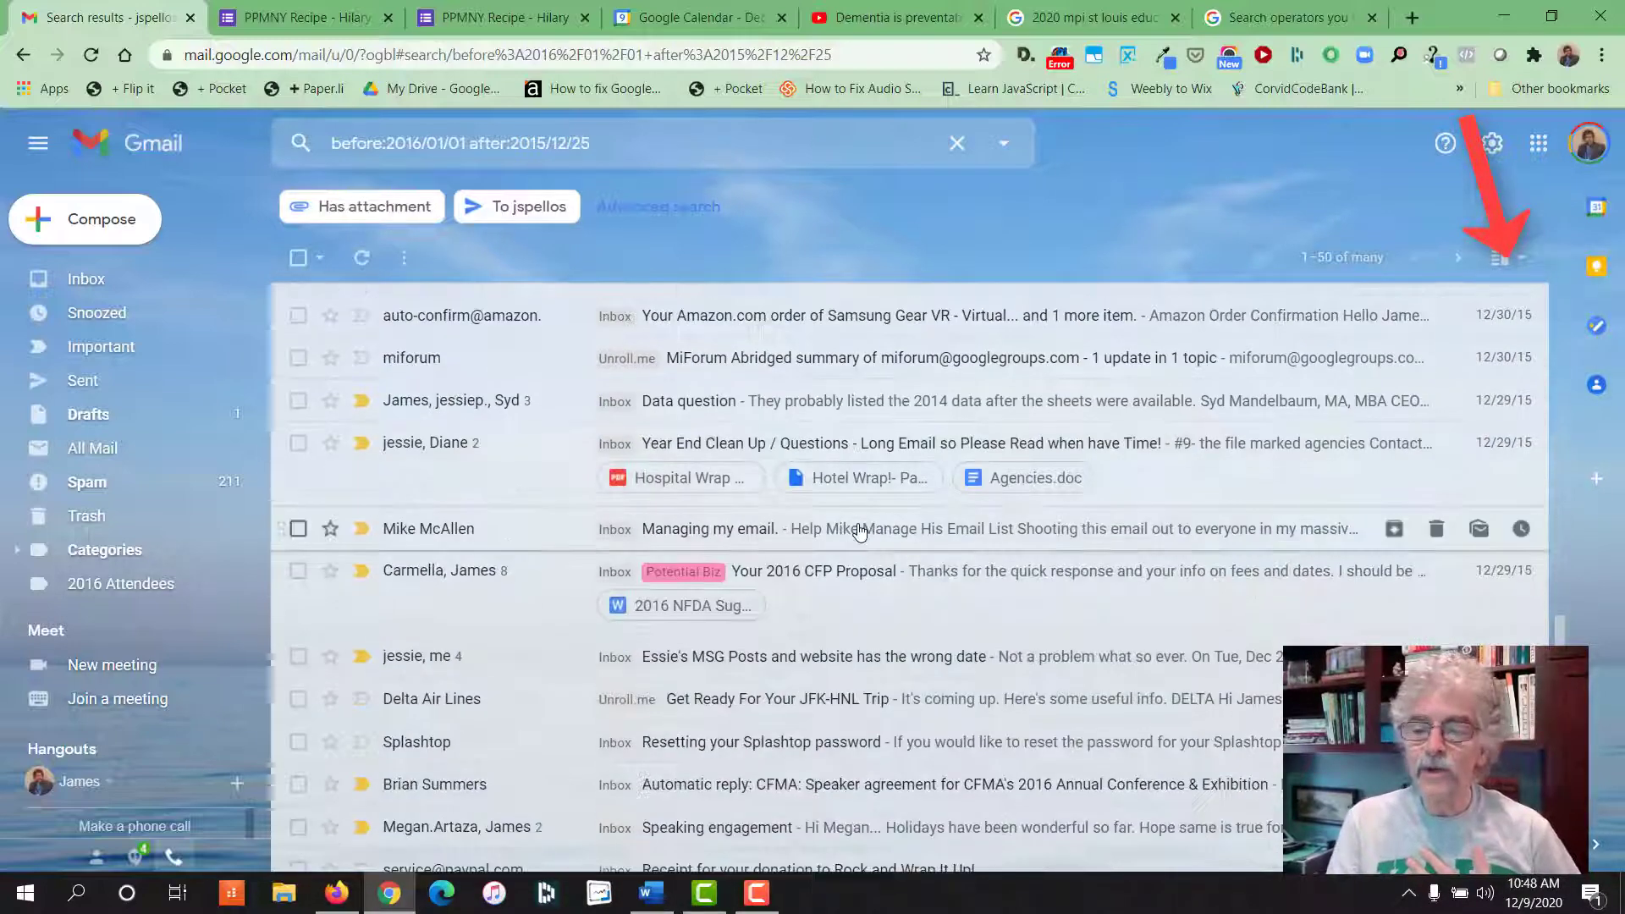
{"action": "scroll", "coordinate": [860, 532], "scroll_direction": "down", "scroll_amount": 5}
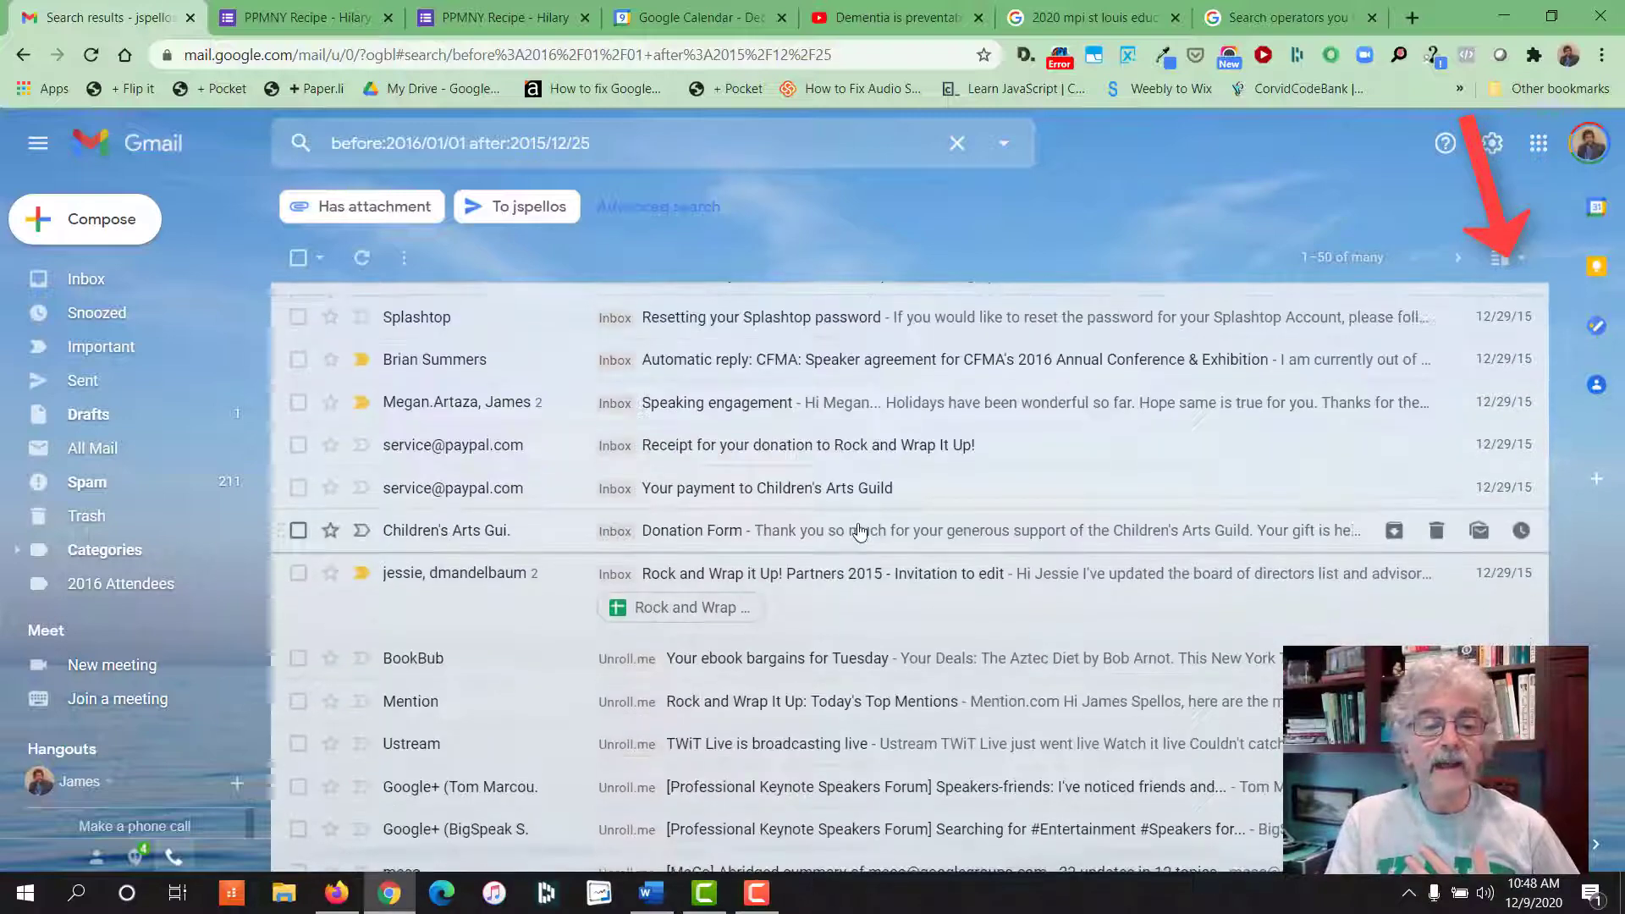
{"action": "scroll", "coordinate": [860, 531], "scroll_direction": "up", "scroll_amount": 15}
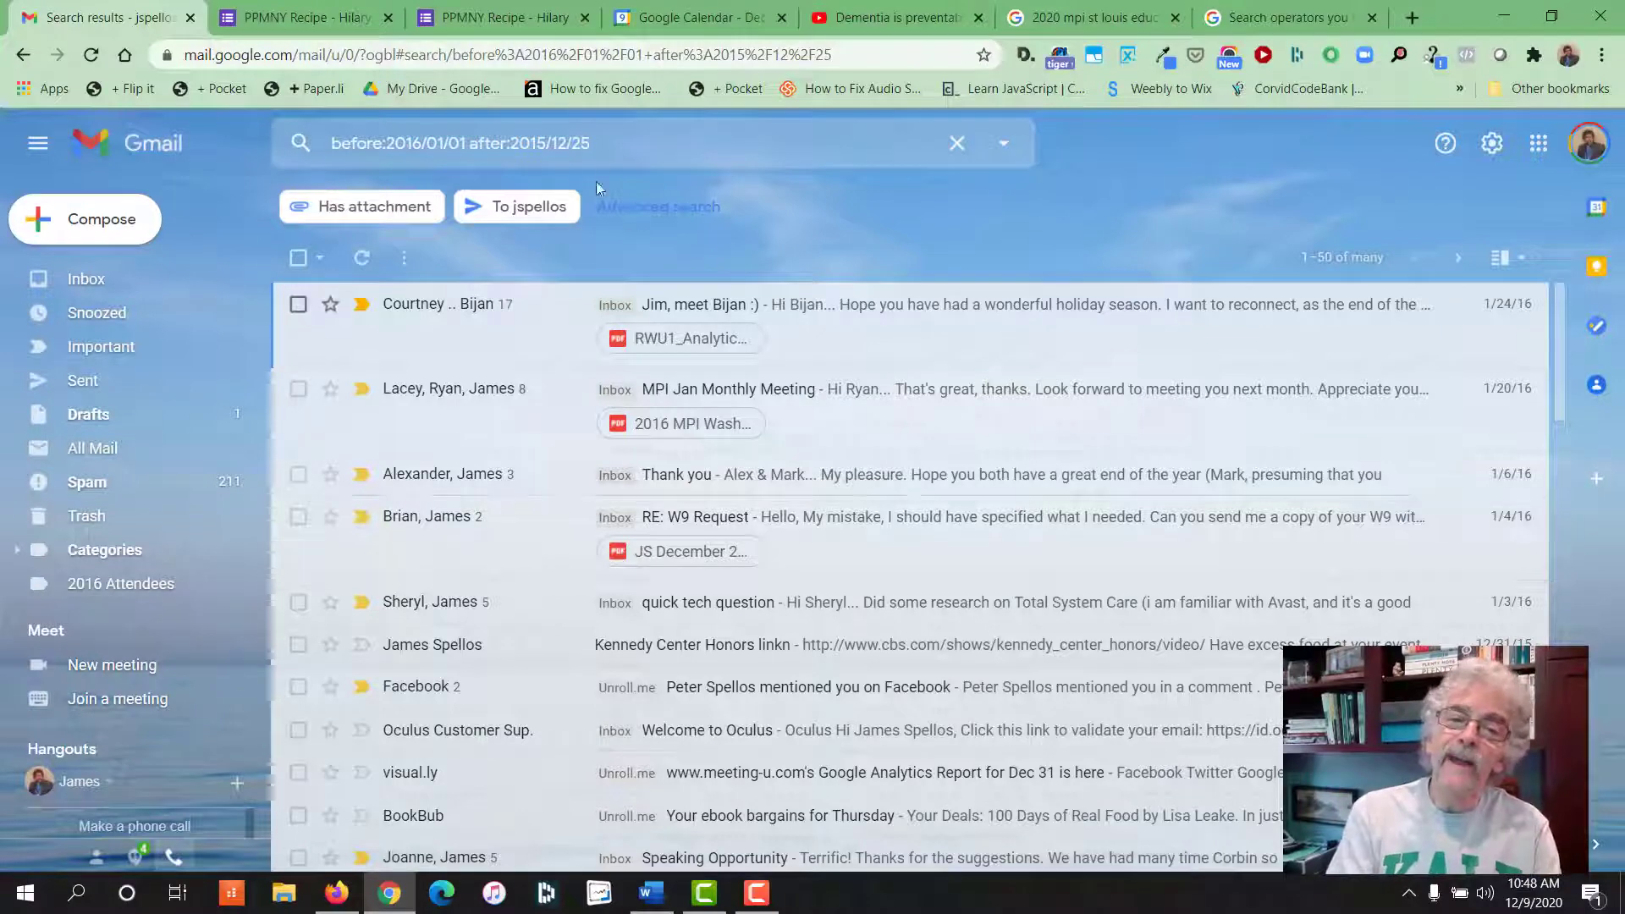
Add category:primary to the date-range query, run the search and look through the matching messages
{"action": "left_click", "coordinate": [622, 144]}
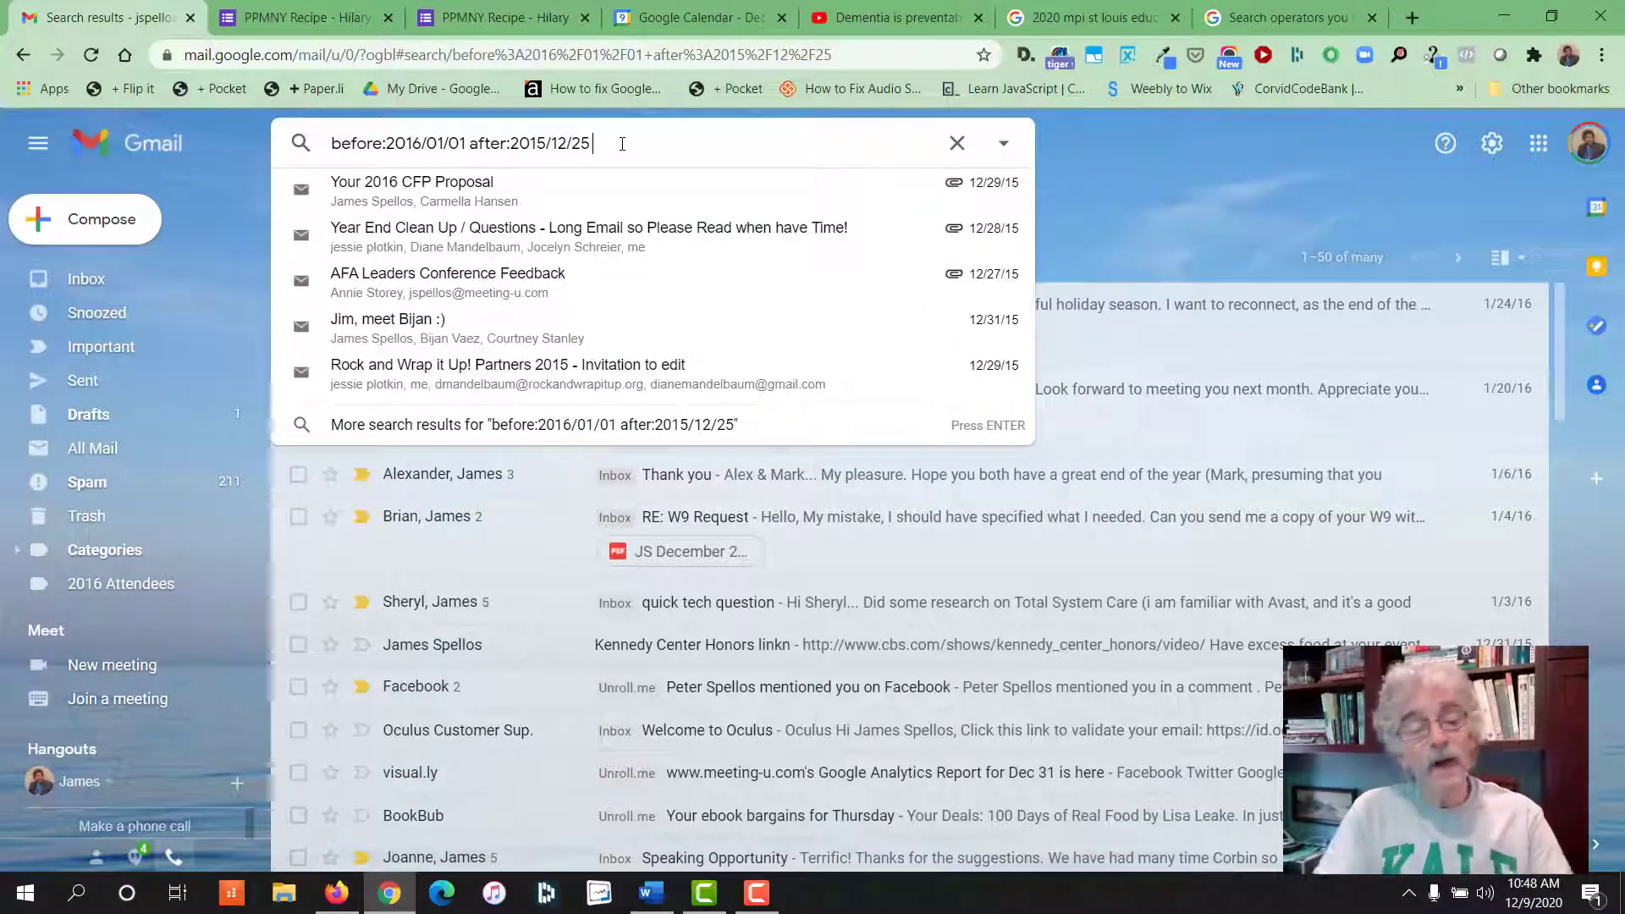
{"action": "type", "text": "category"}
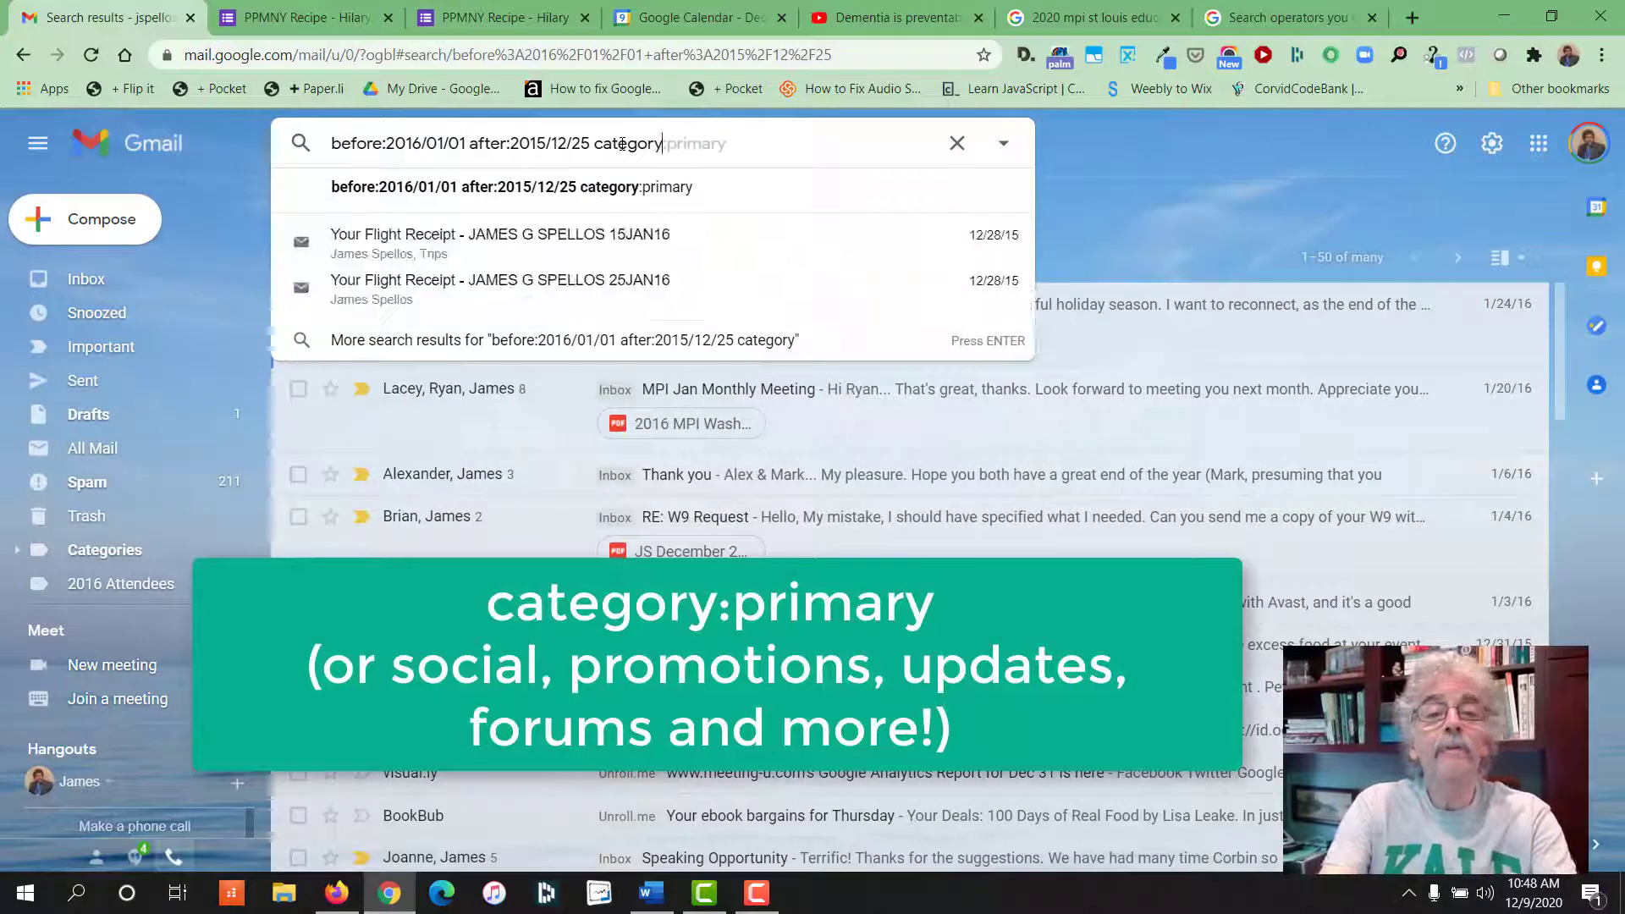
{"action": "key", "text": "Tab"}
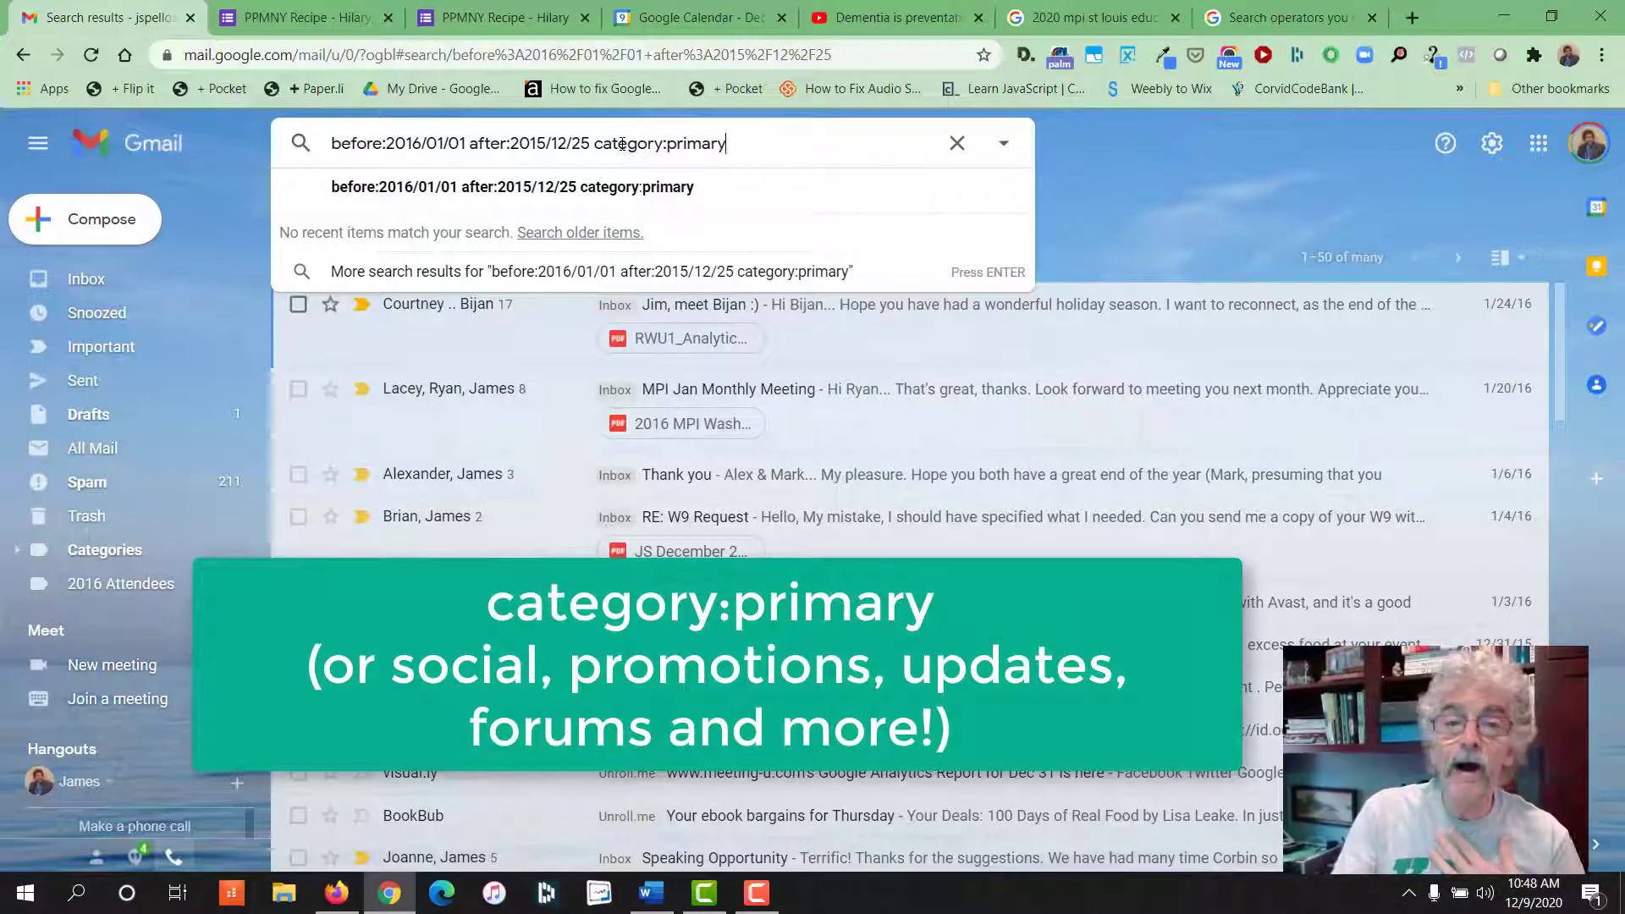
{"action": "key", "text": "Return"}
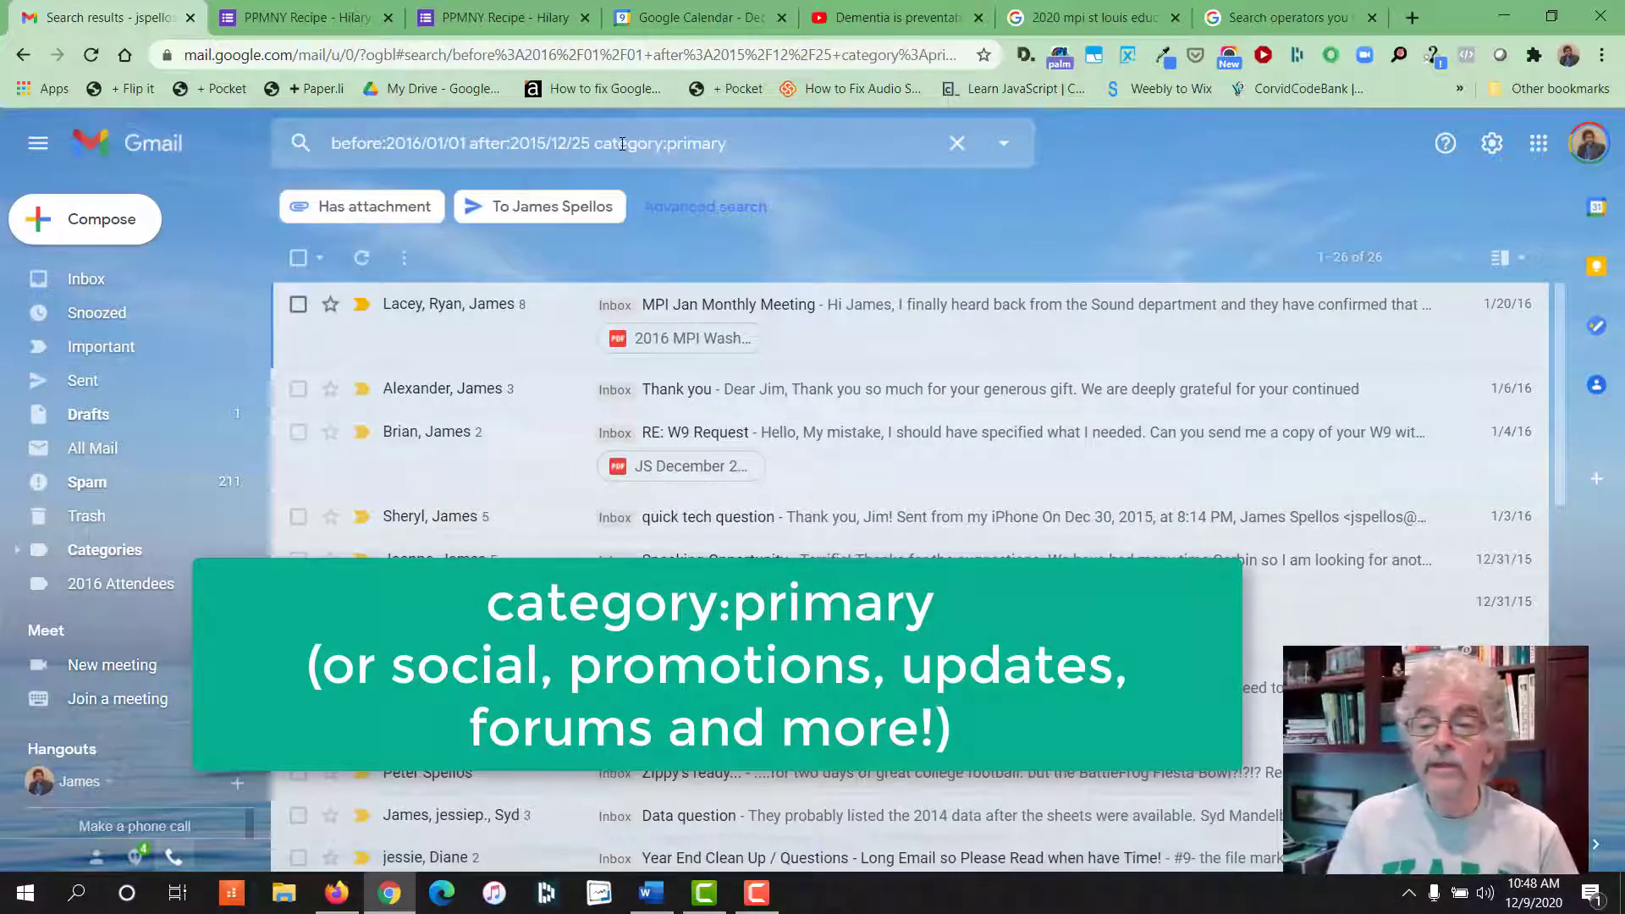
{"action": "scroll", "coordinate": [674, 306], "scroll_direction": "down", "scroll_amount": 10}
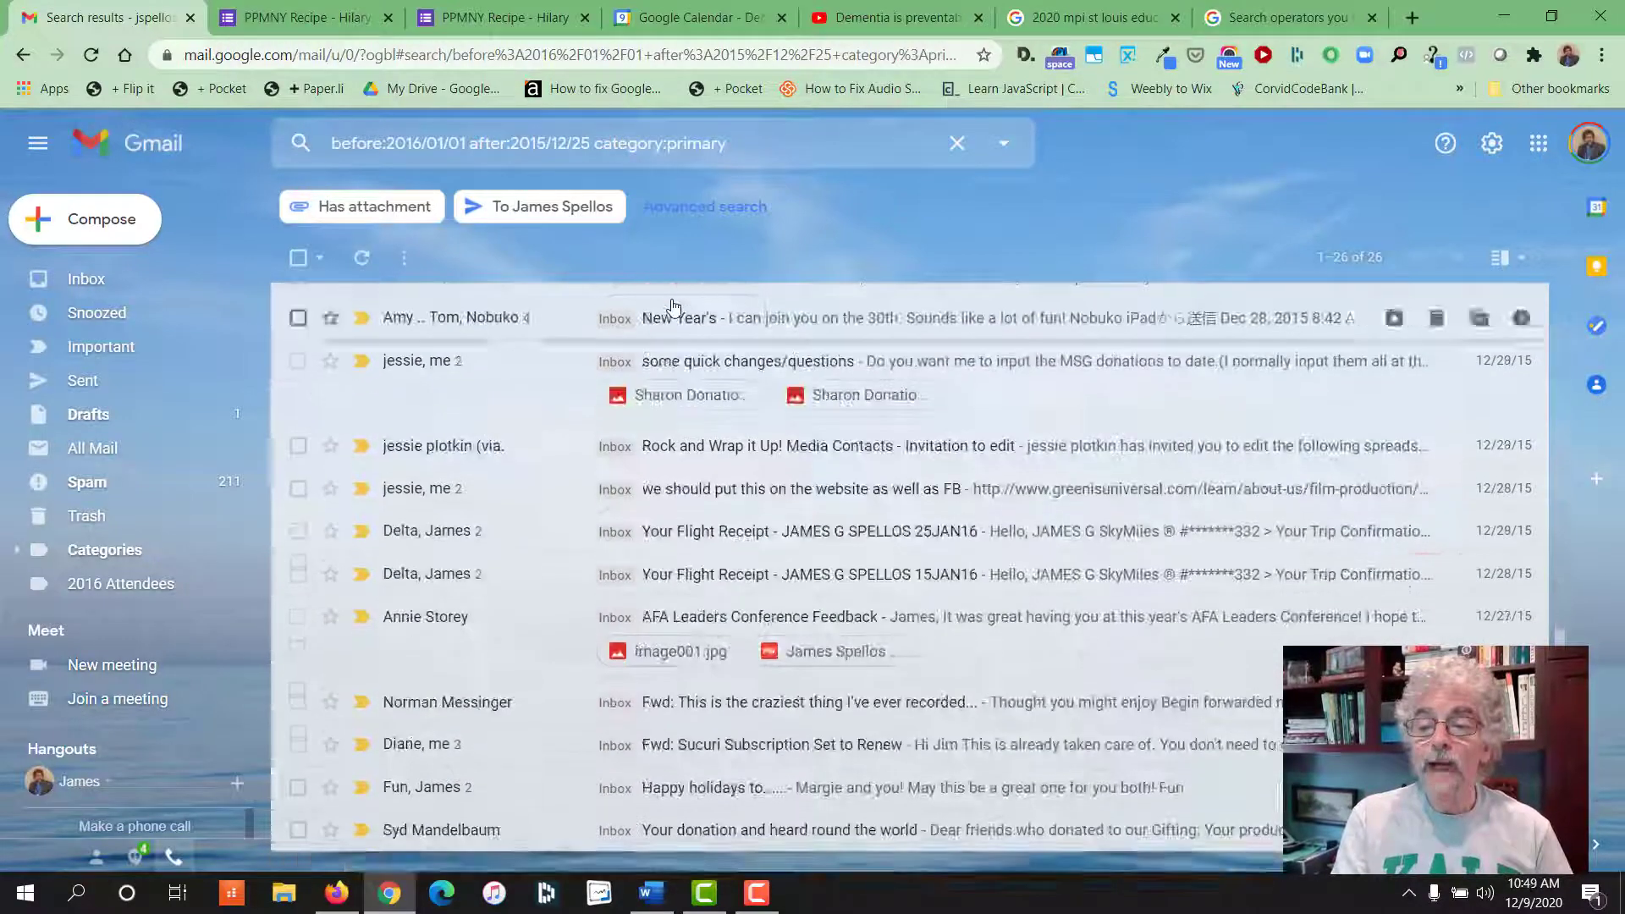
{"action": "scroll", "coordinate": [675, 306], "scroll_direction": "up", "scroll_amount": 10}
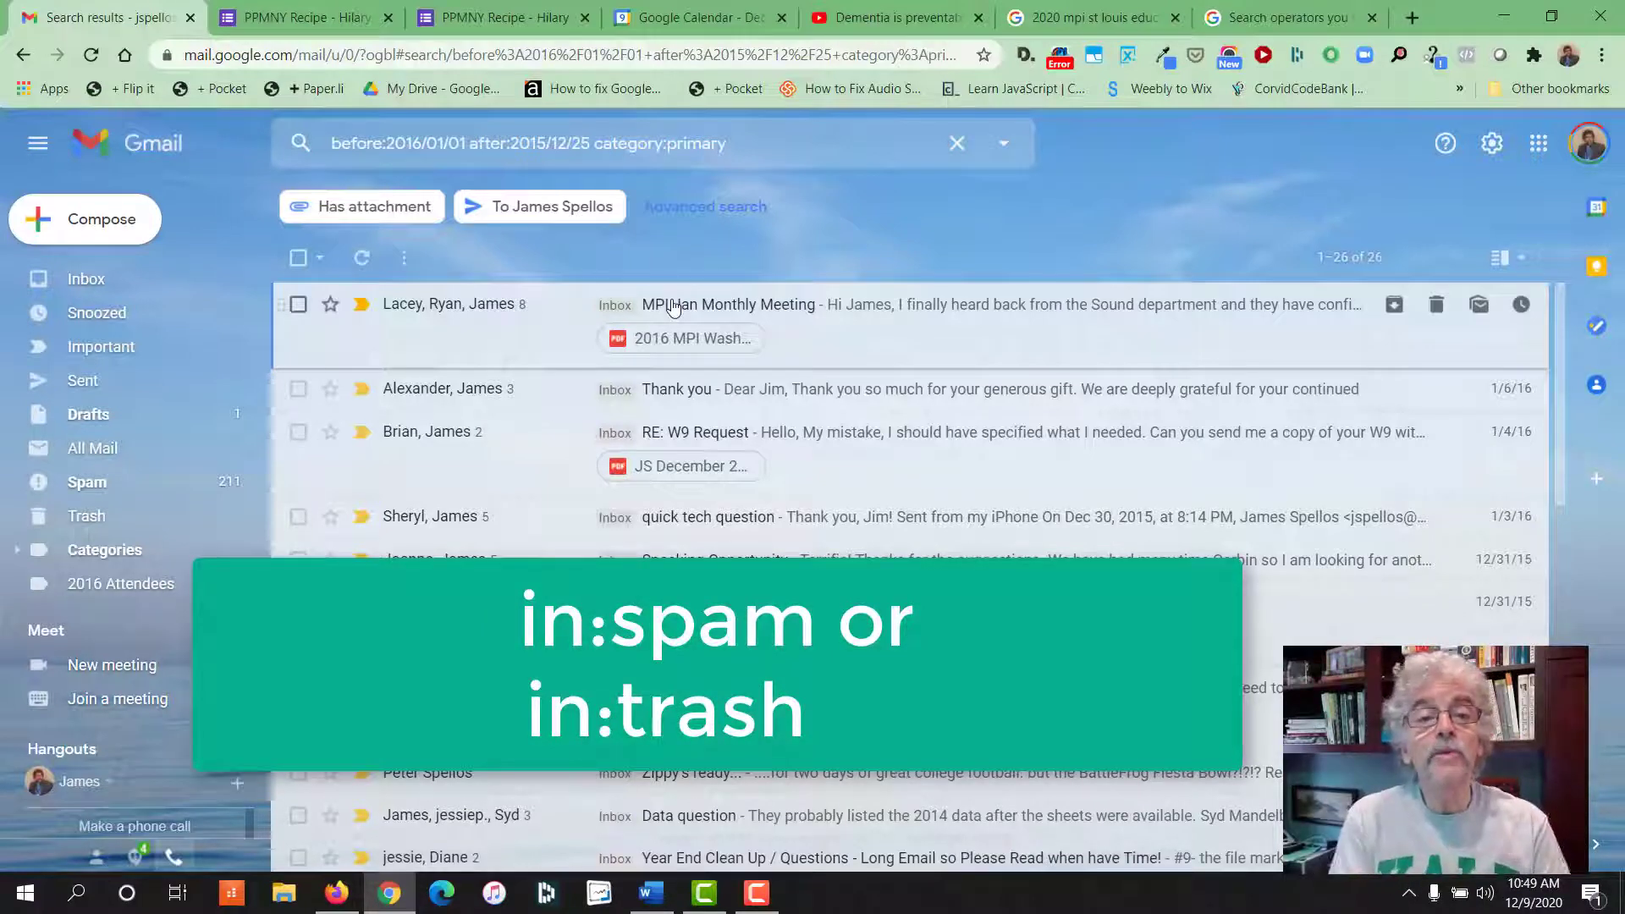
Replace the whole query with from: and the sender's e-mail address, followed by has:attachment and filename:jpg
{"action": "left_click", "coordinate": [717, 151]}
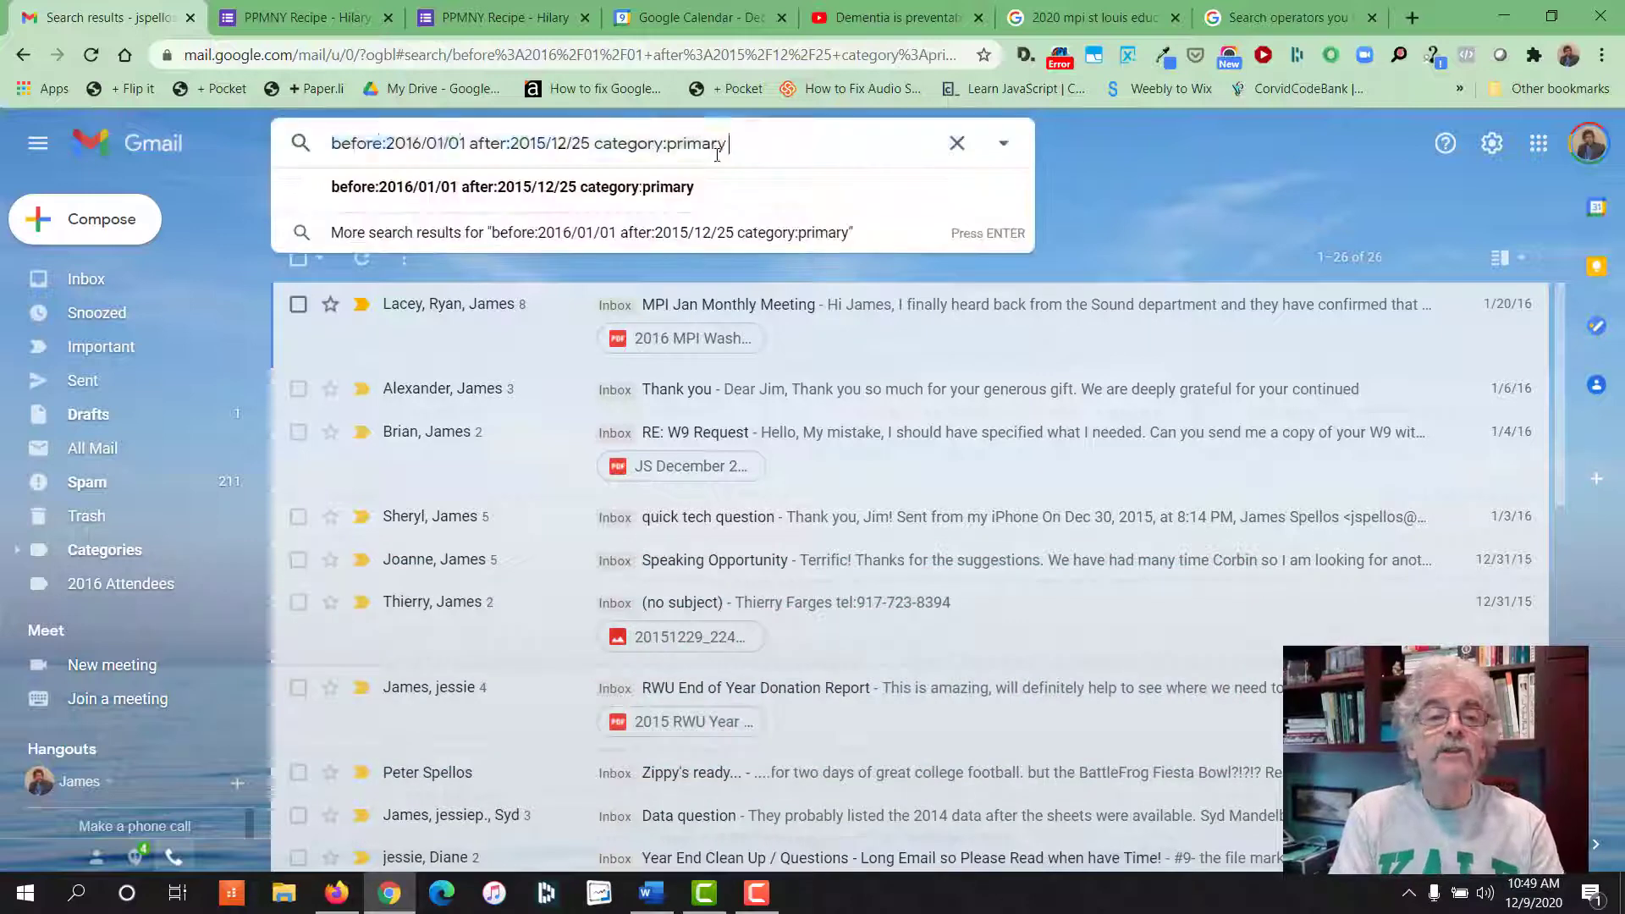
{"action": "left_click_drag", "start_coordinate": [717, 151], "coordinate": [171, 237]}
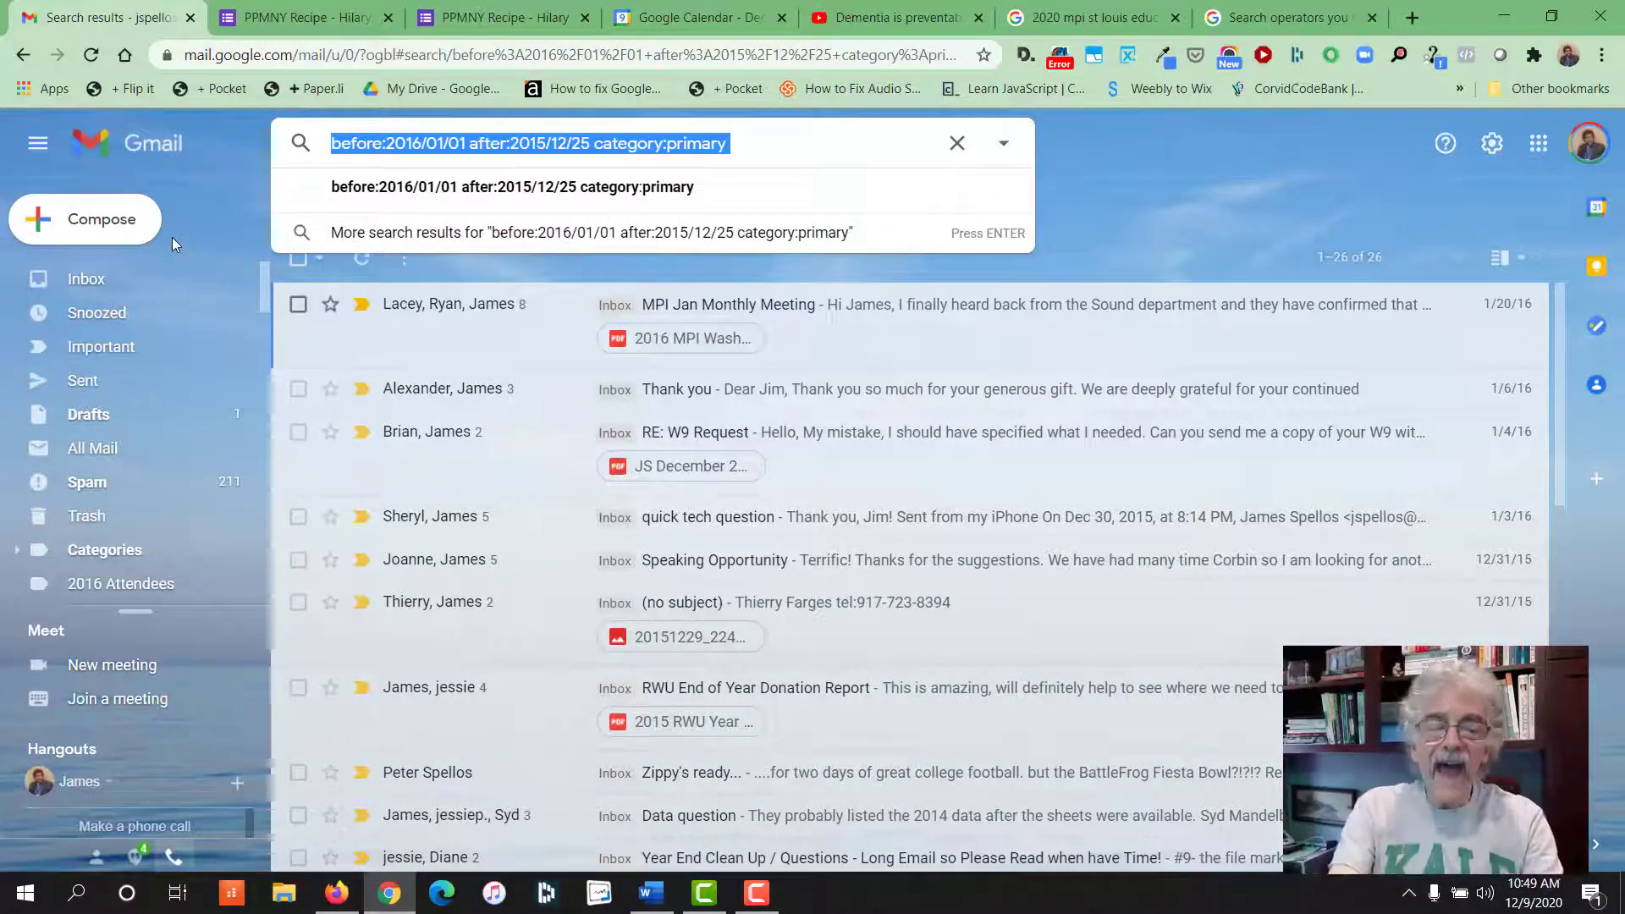
{"action": "type", "text": "from"}
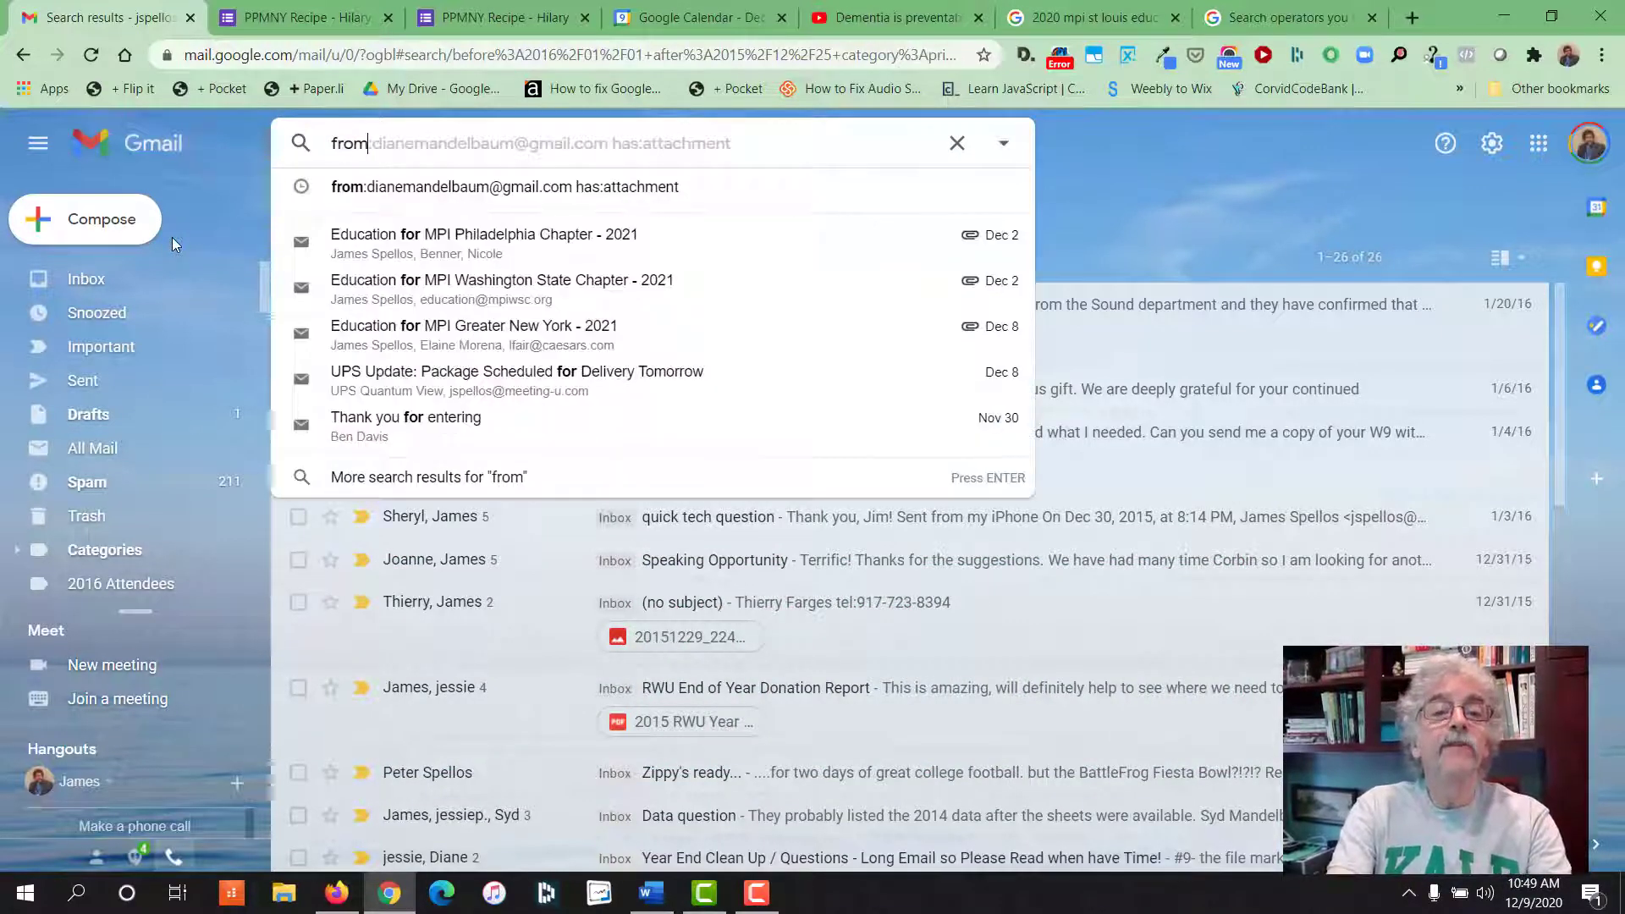
{"action": "type", "text": ":diane"}
{"action": "key", "text": "Tab"}
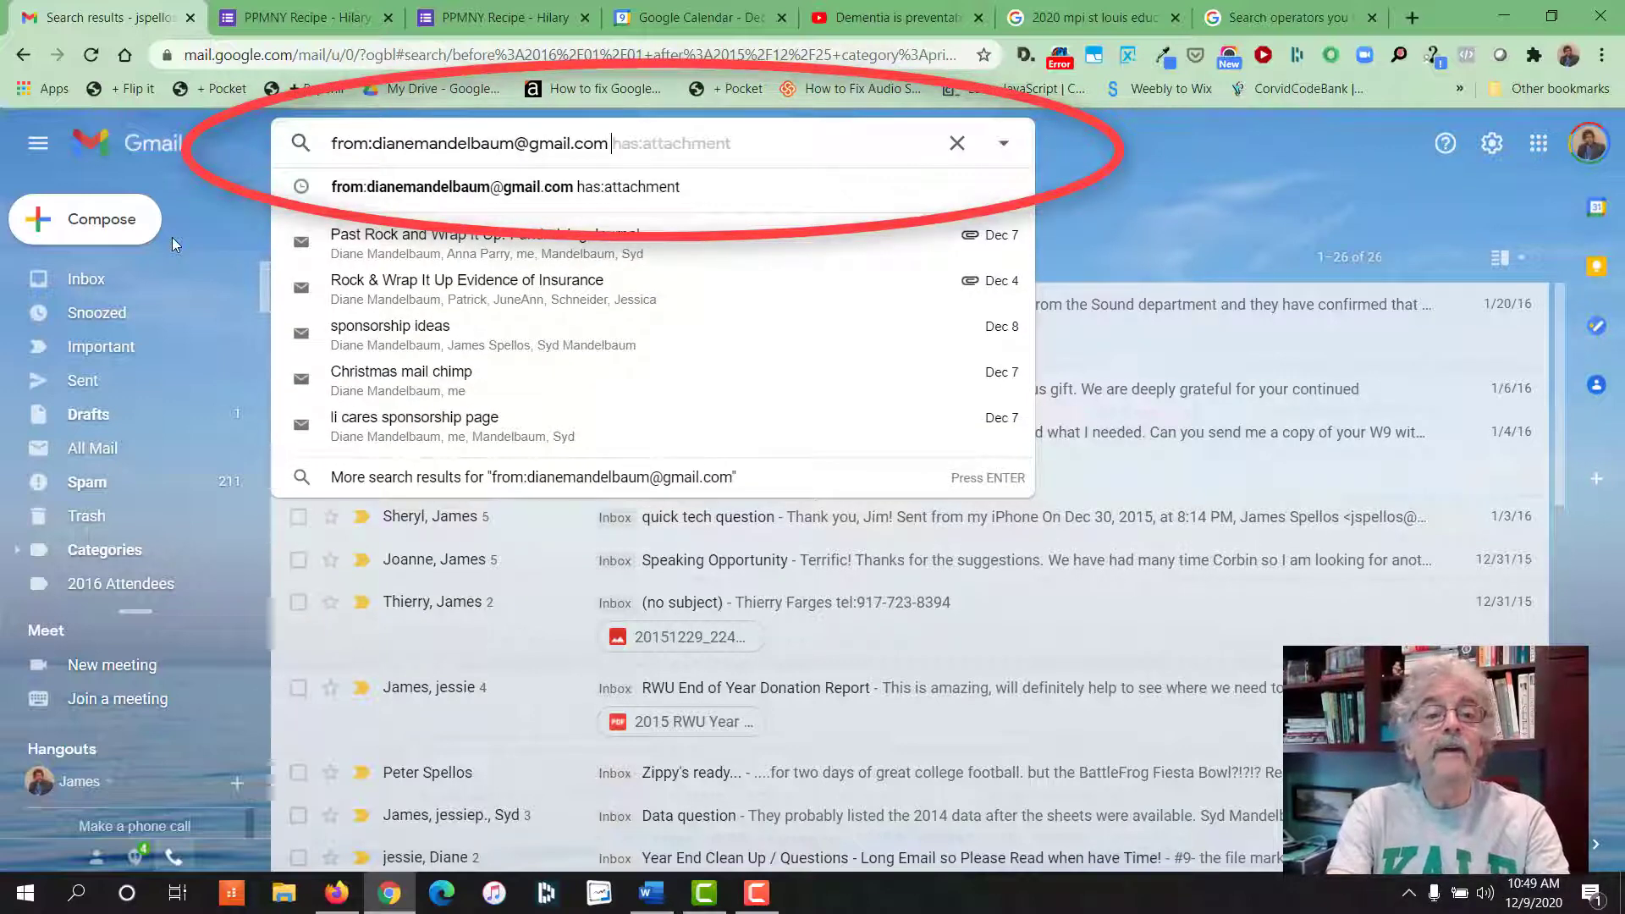
{"action": "type", "text": "has"}
{"action": "key", "text": "Tab"}
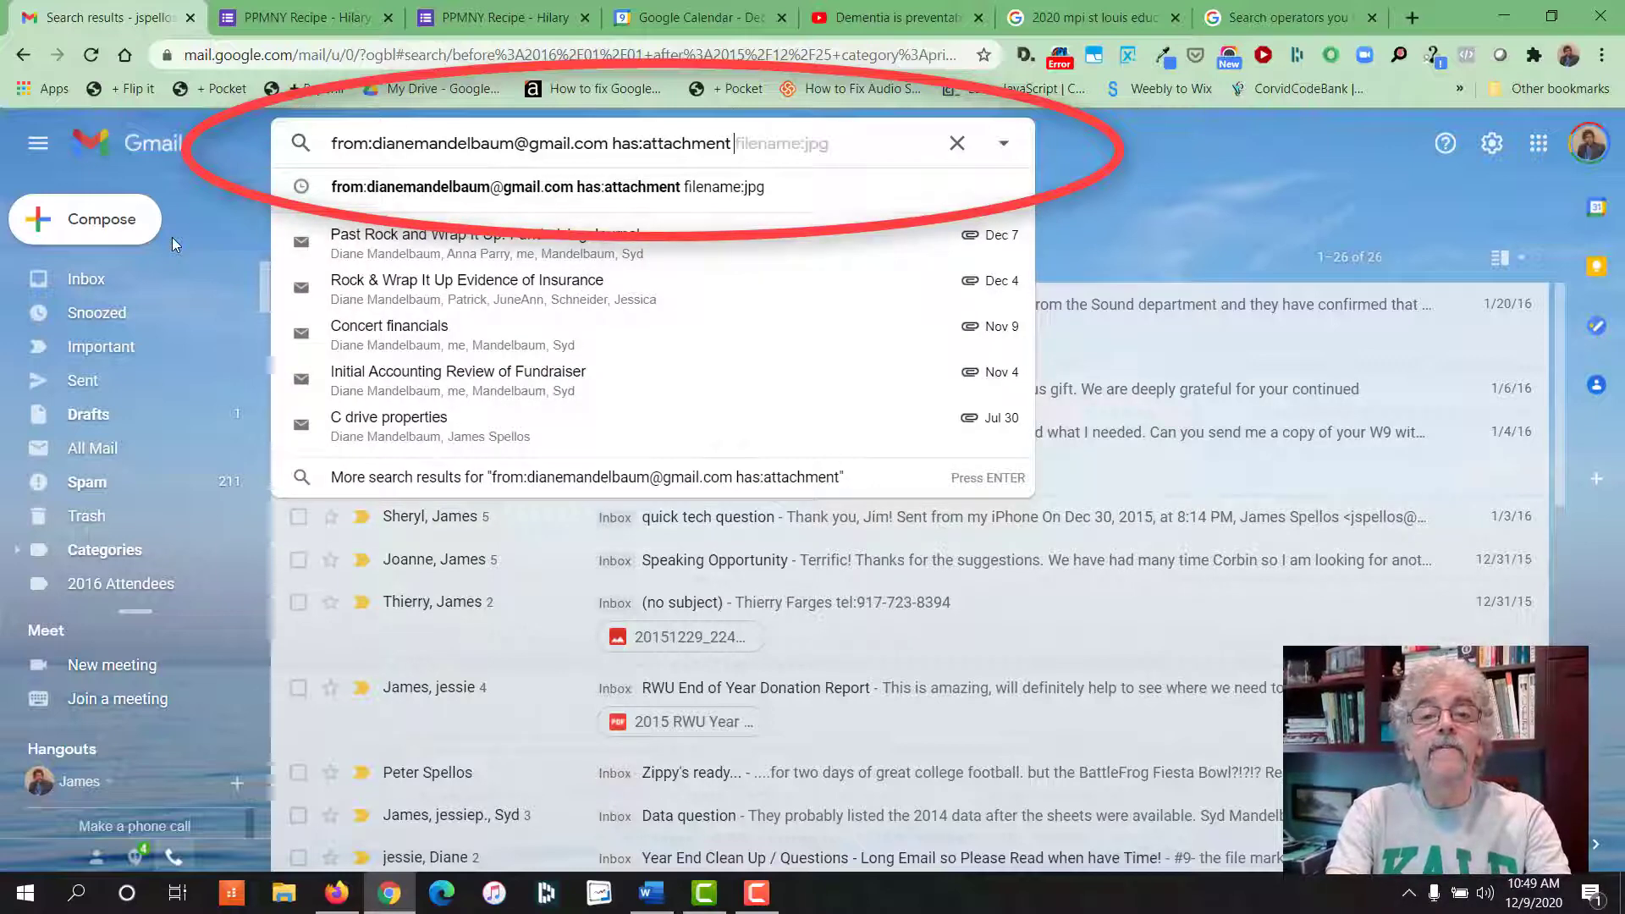
{"action": "key", "text": "Tab"}
Add before:2020/09/08 to the sender's JPG attachment query and run the combined search
{"action": "type", "text": "b"}
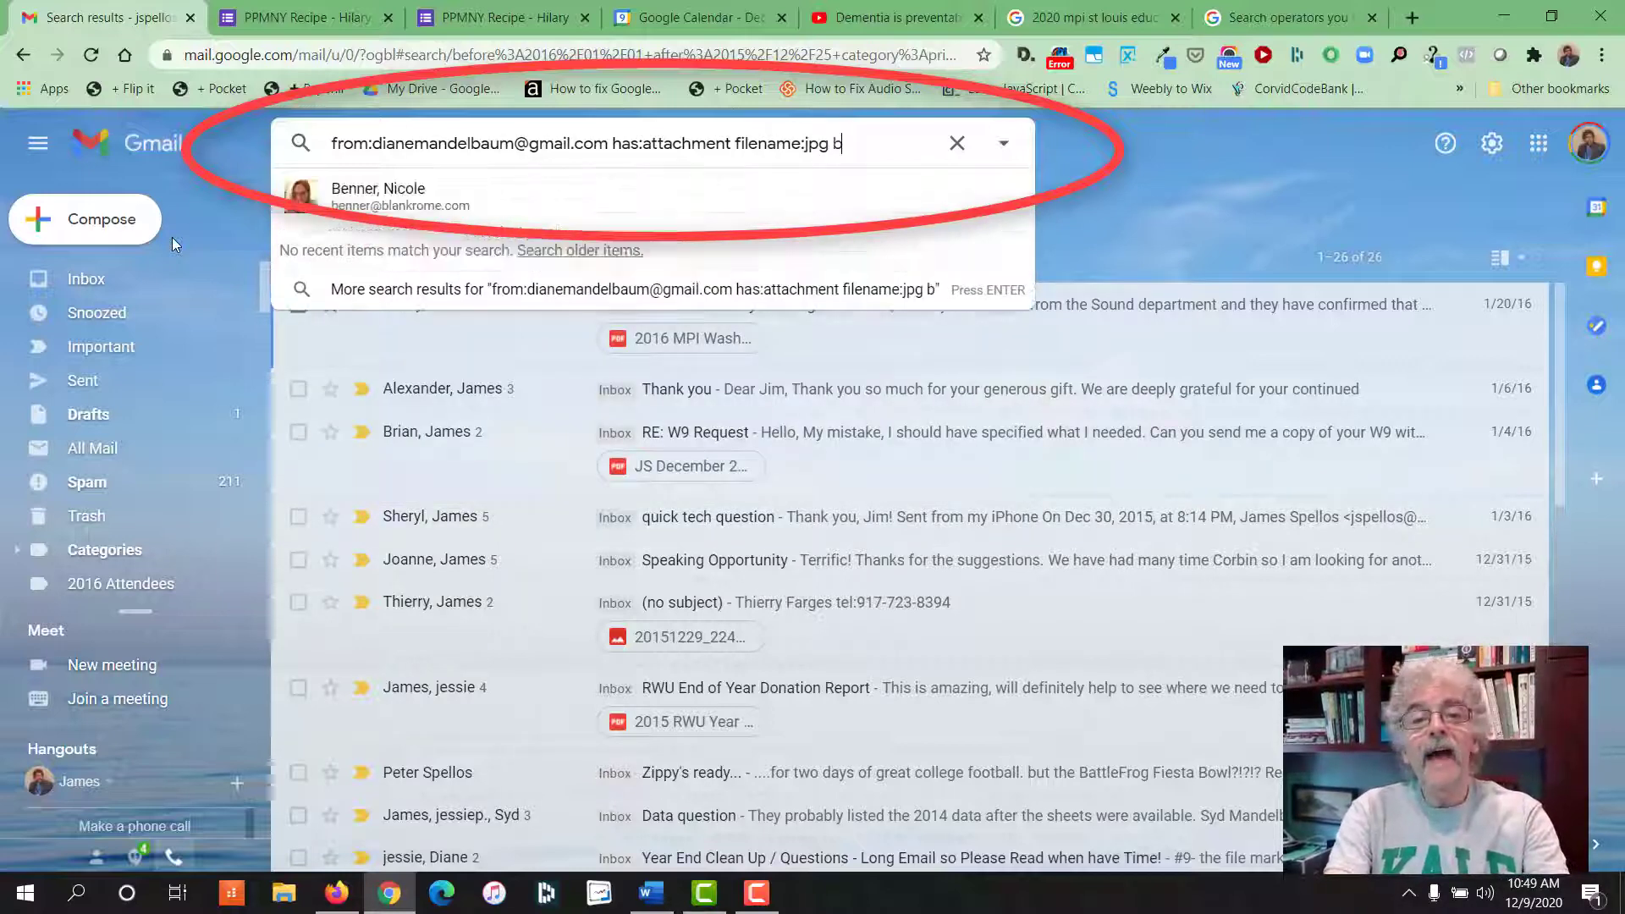
{"action": "type", "text": "efore:/"}
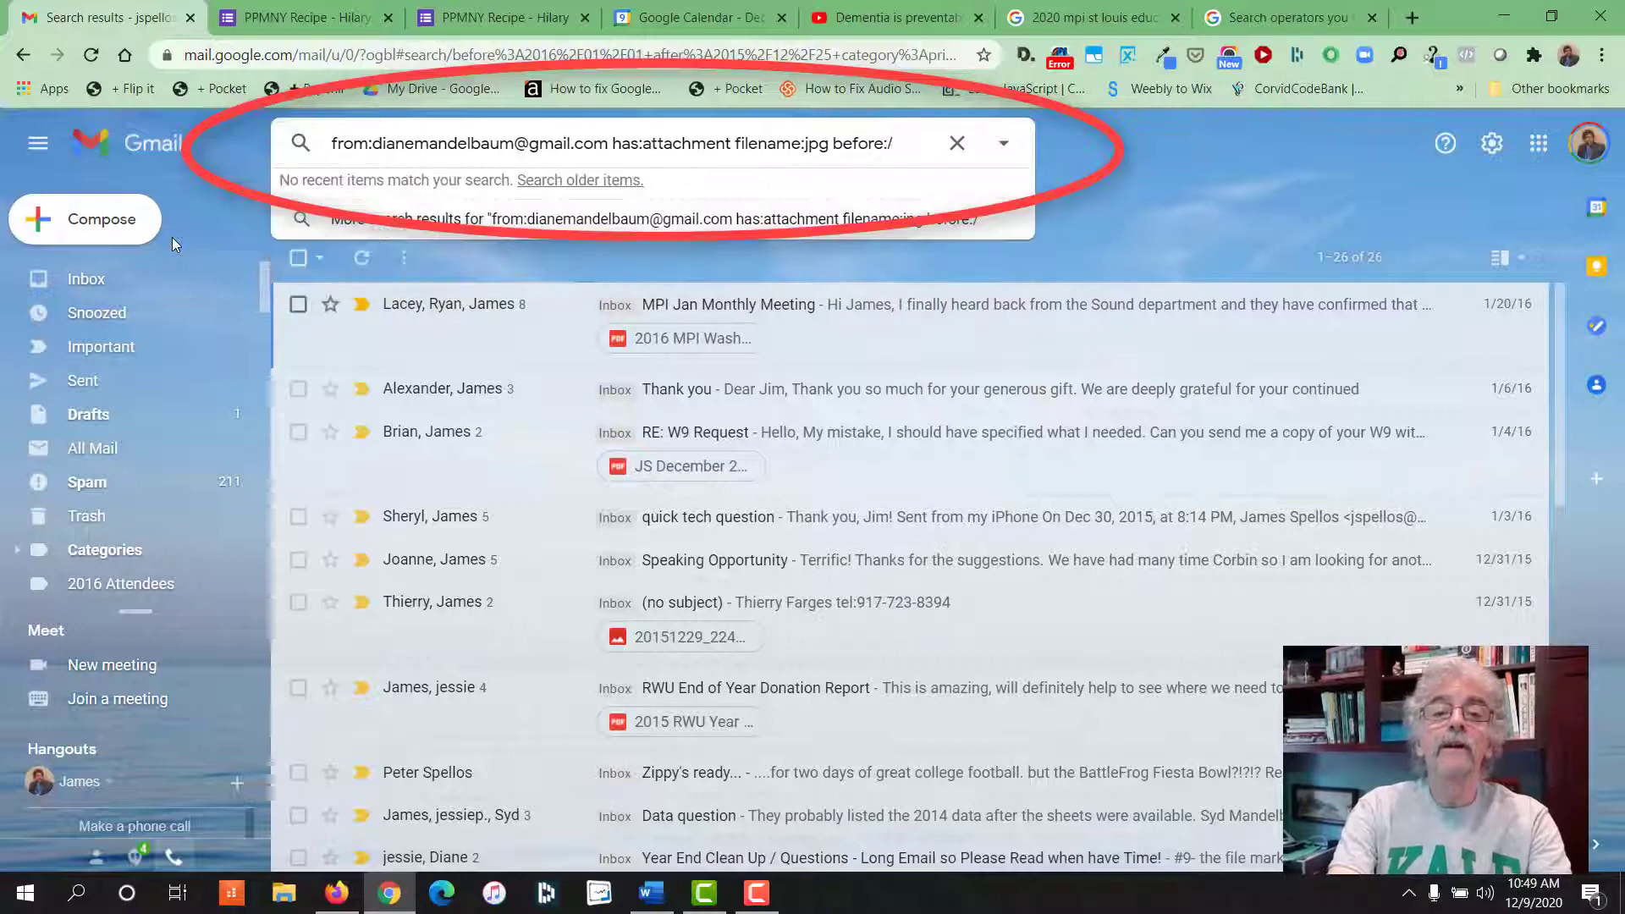
{"action": "key", "text": "BackSpace"}
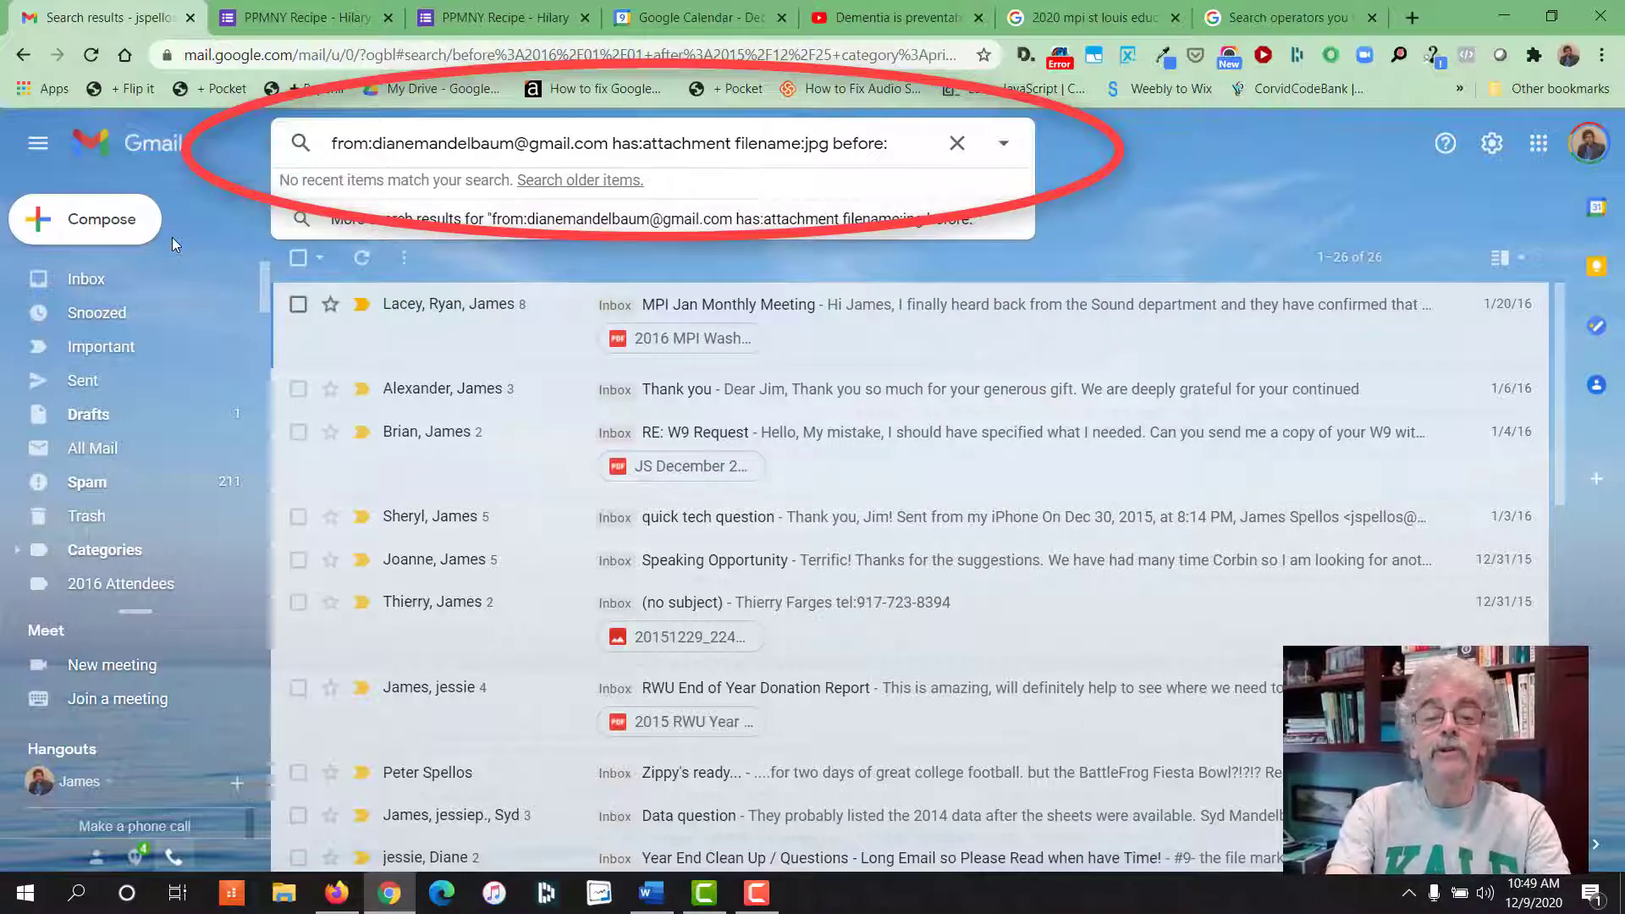
{"action": "type", "text": "2020/"}
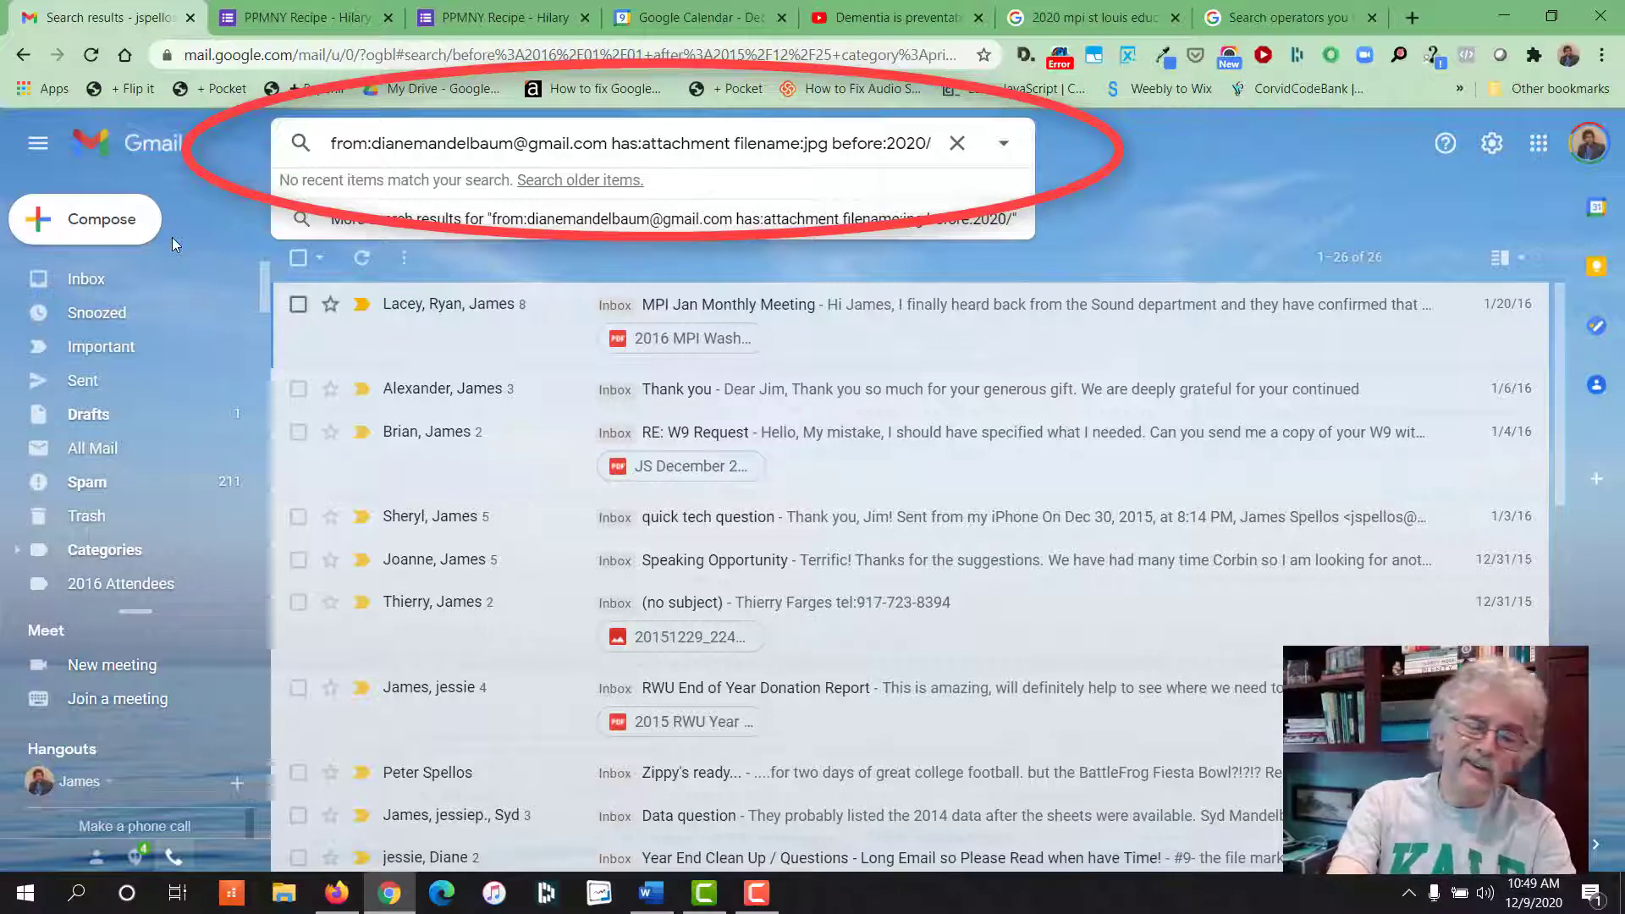
{"action": "type", "text": "1"}
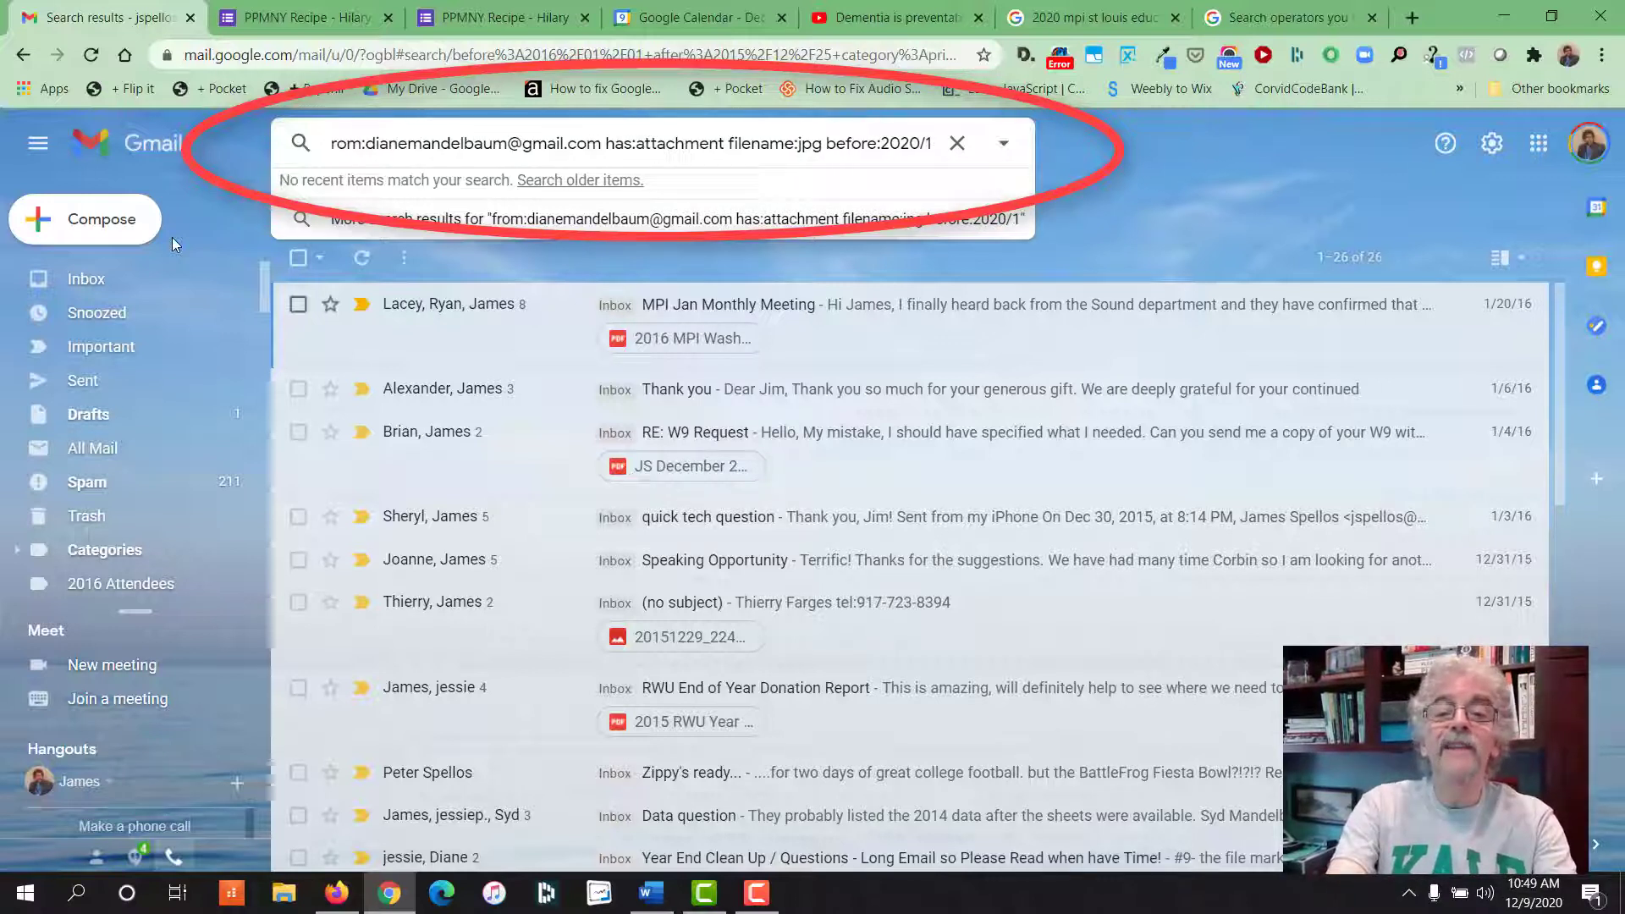
{"action": "key", "text": "BackSpace"}
{"action": "type", "text": "09"}
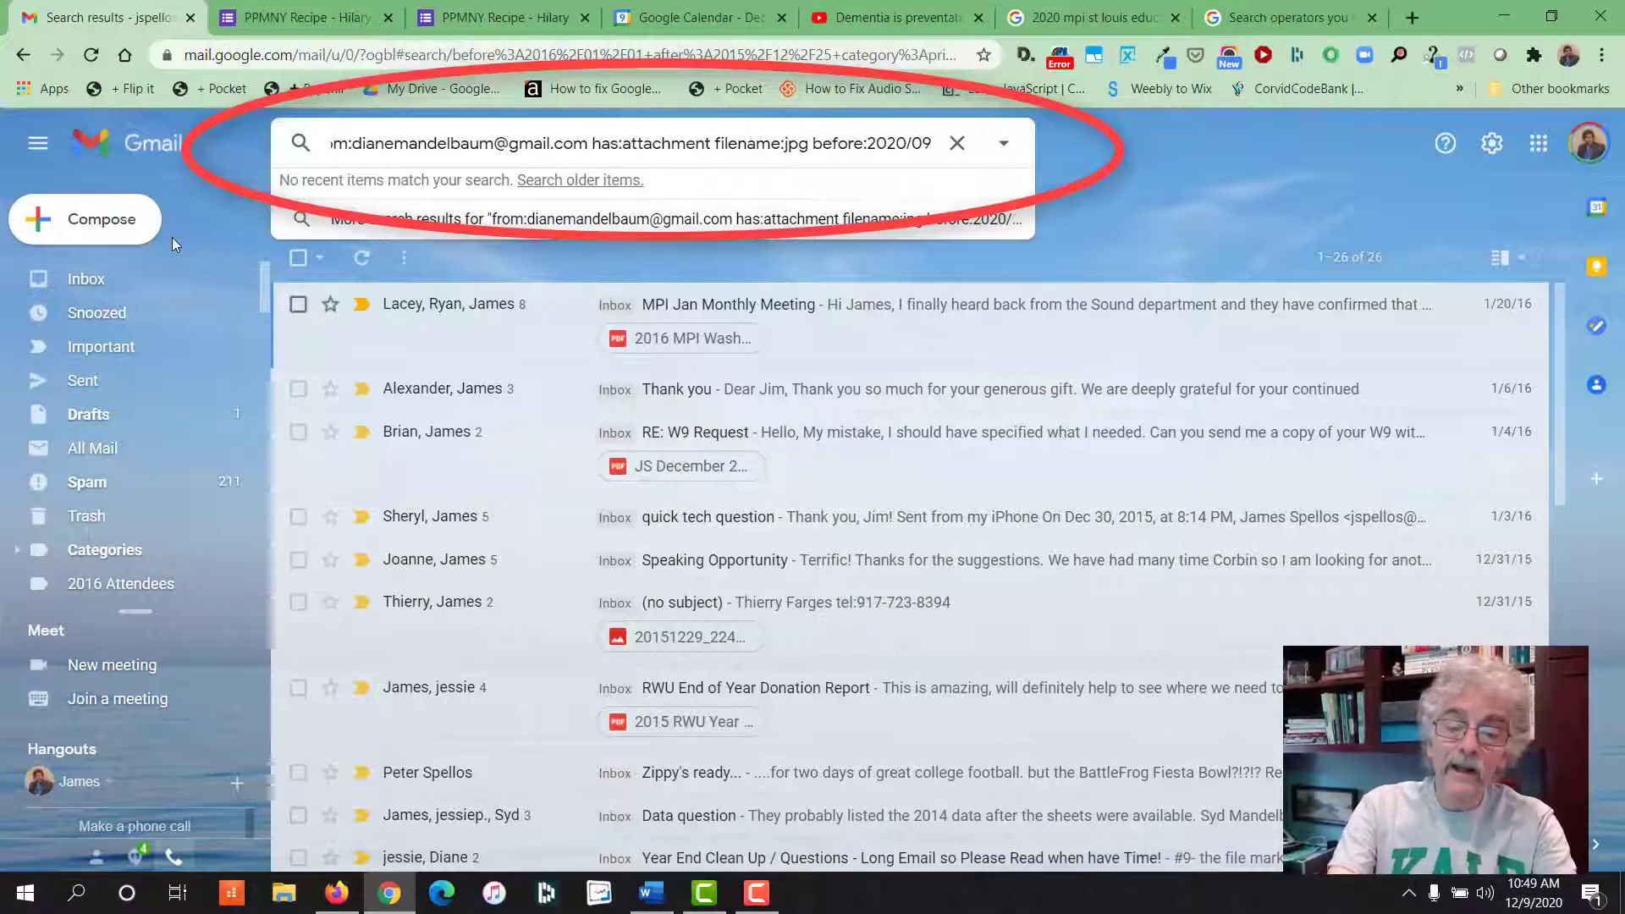
{"action": "type", "text": "/0"}
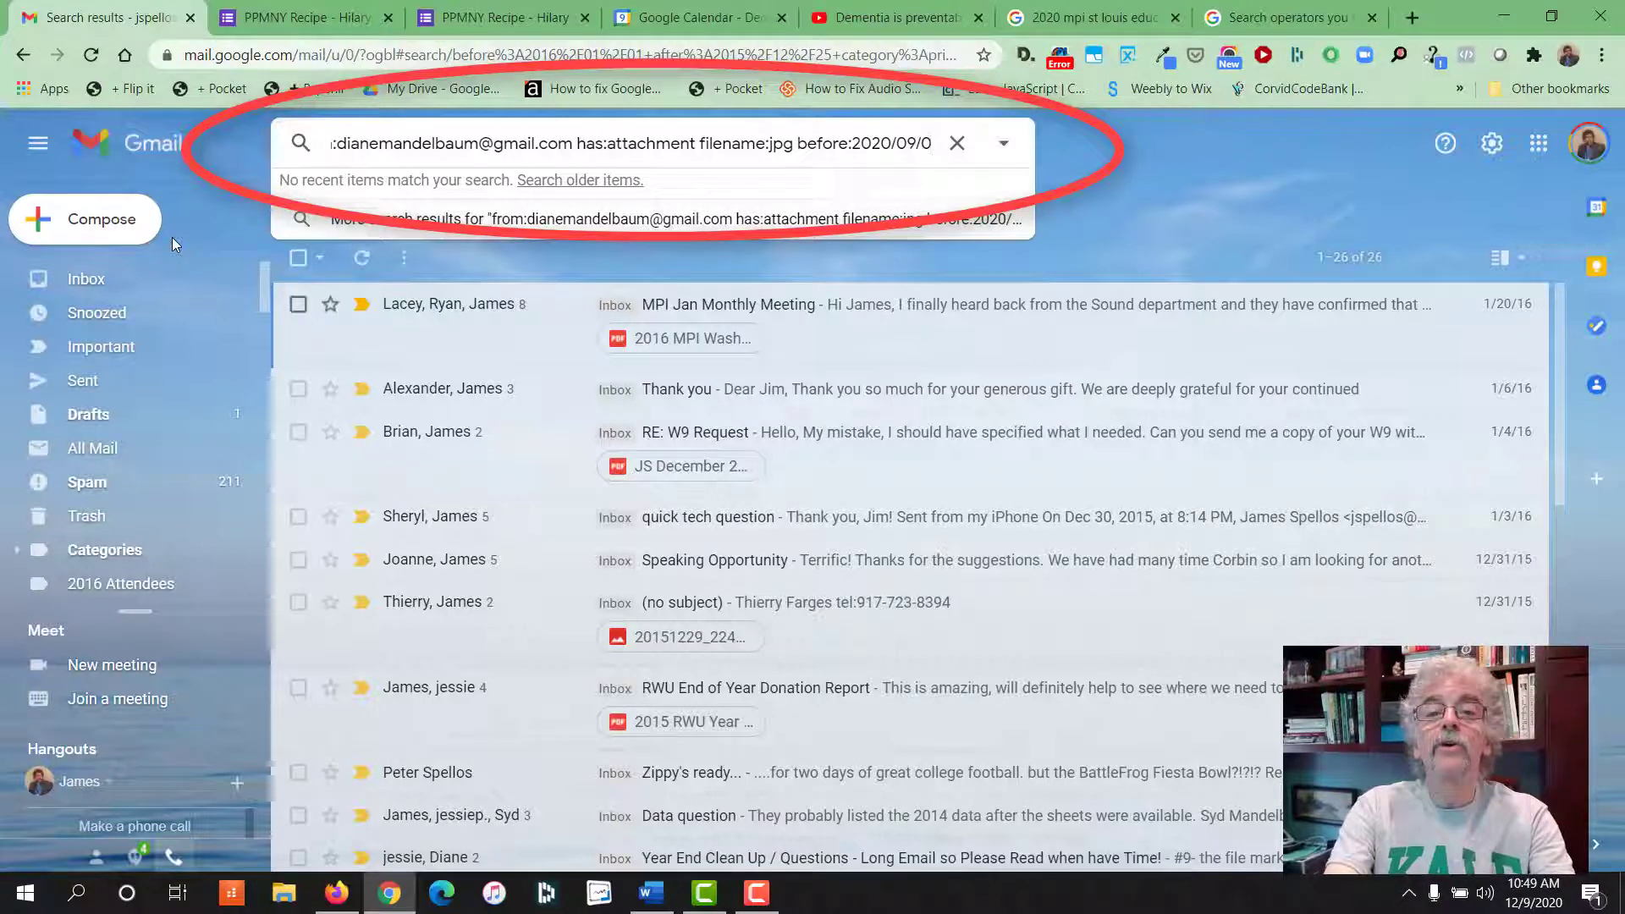
{"action": "type", "text": "8"}
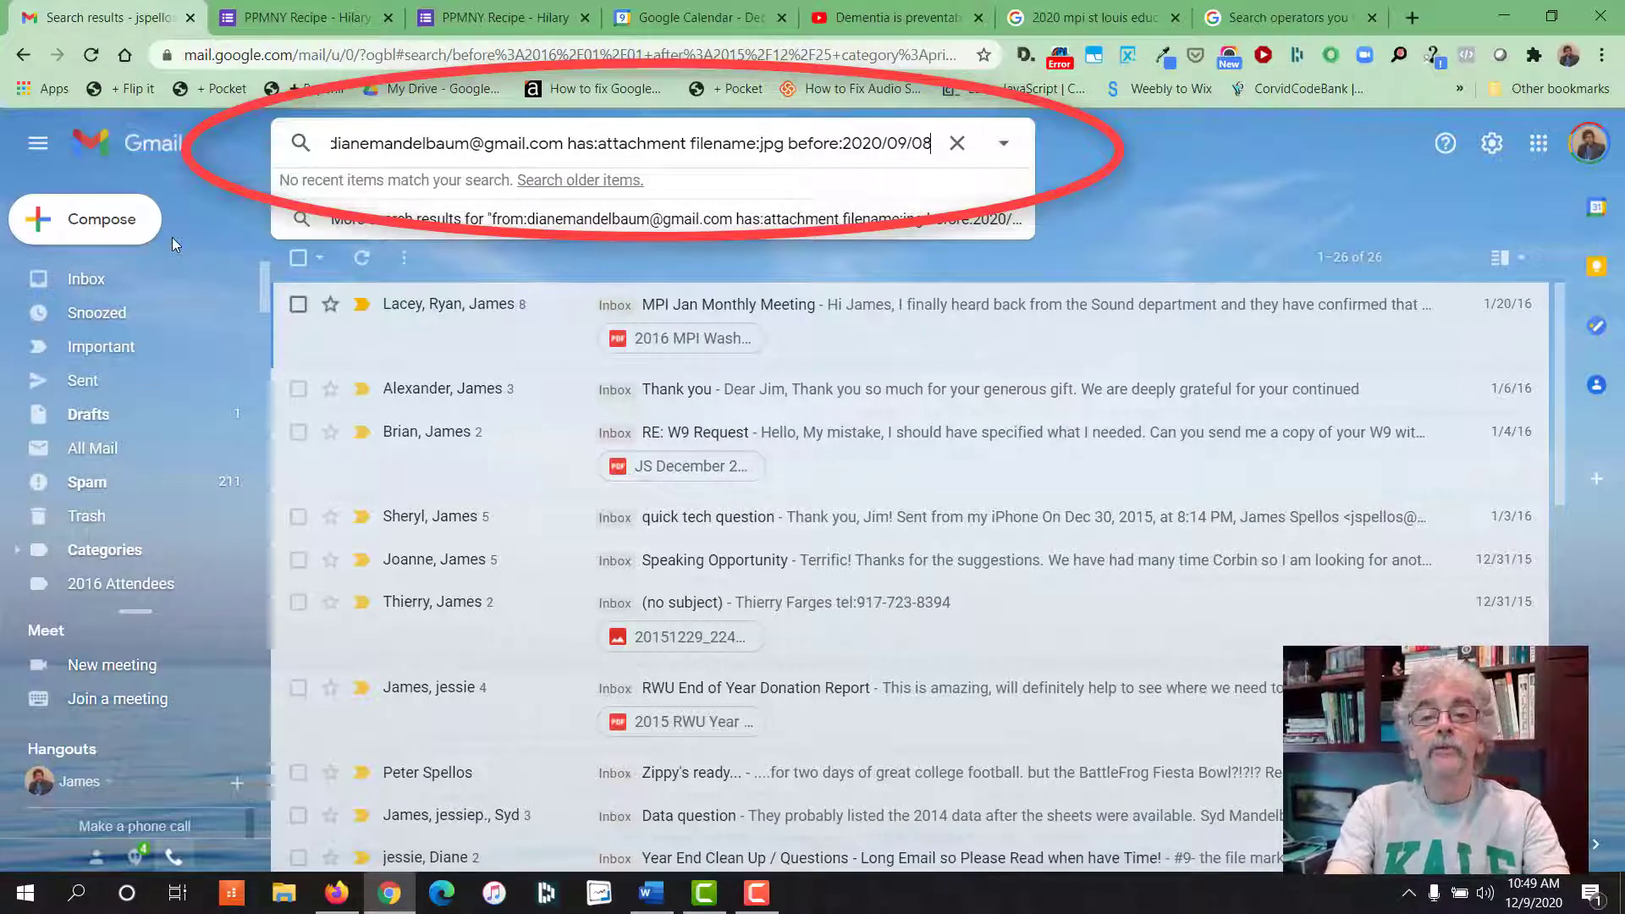
{"action": "key", "text": "Return"}
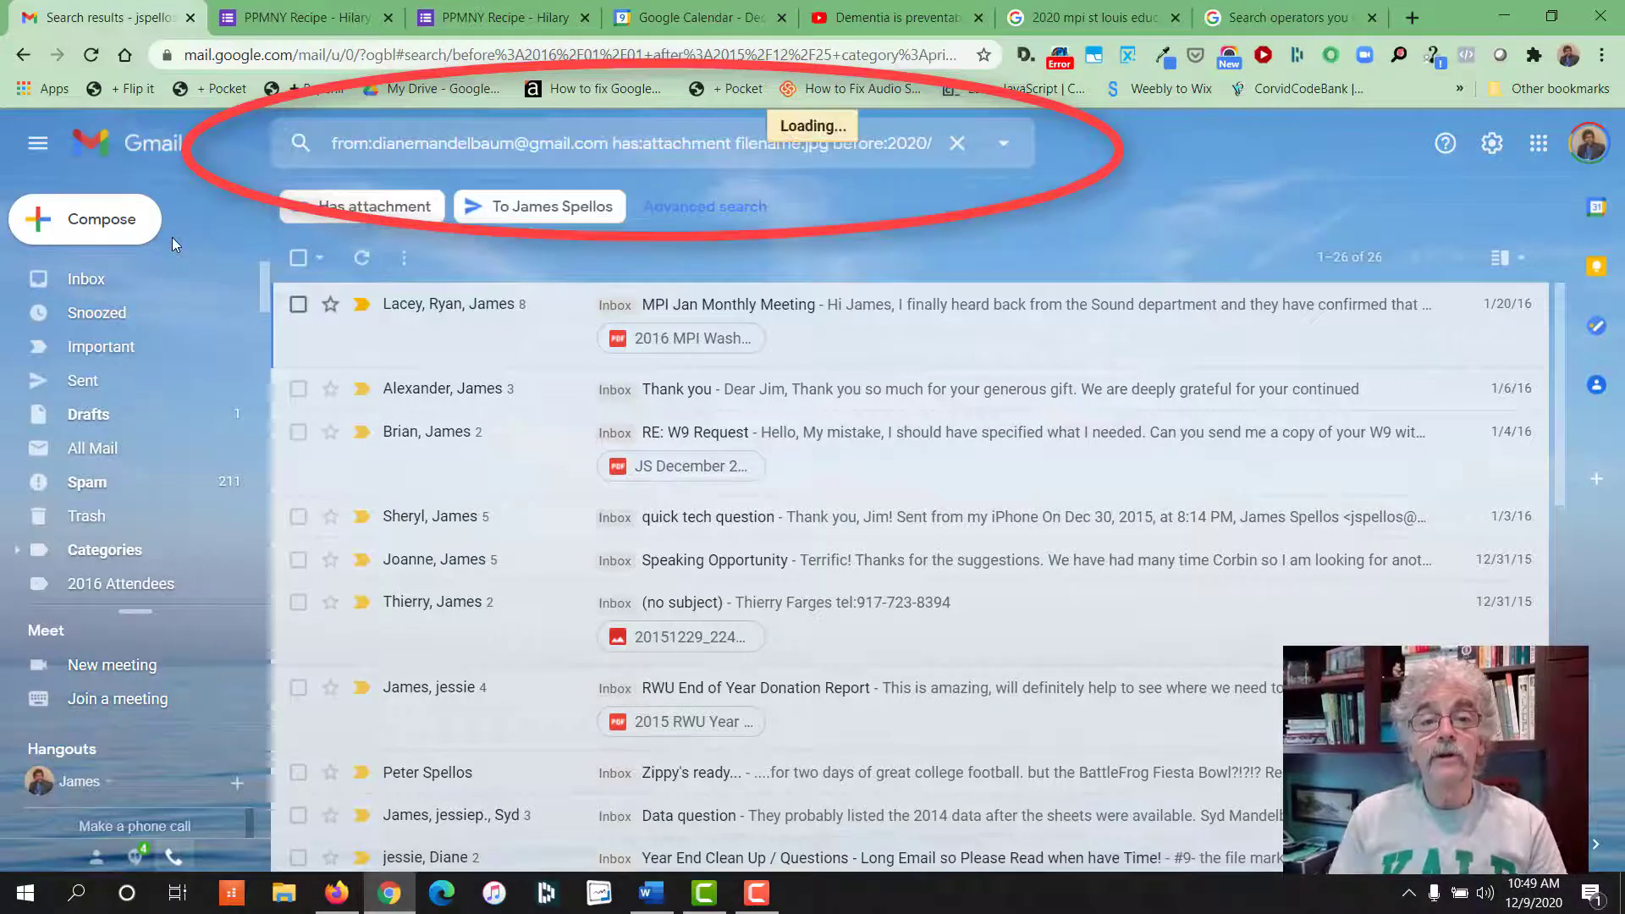